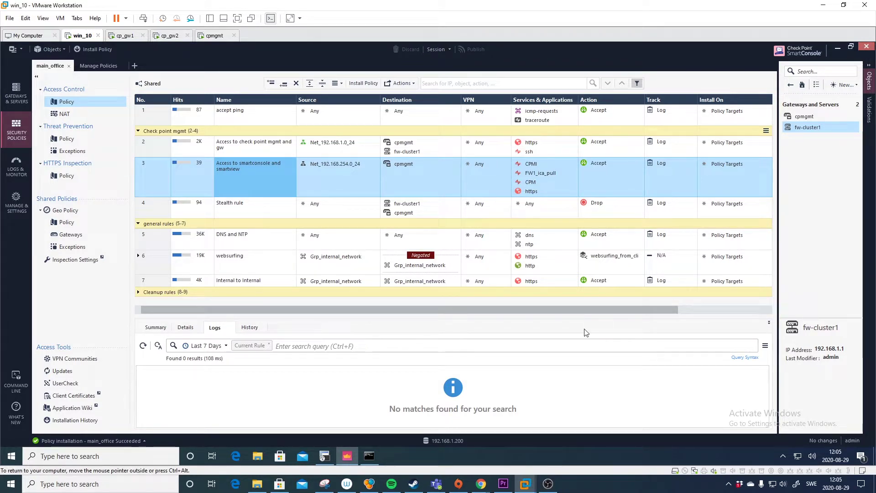
Open the Windows Start menu over the main_office access-control rulebase.
click(11, 456)
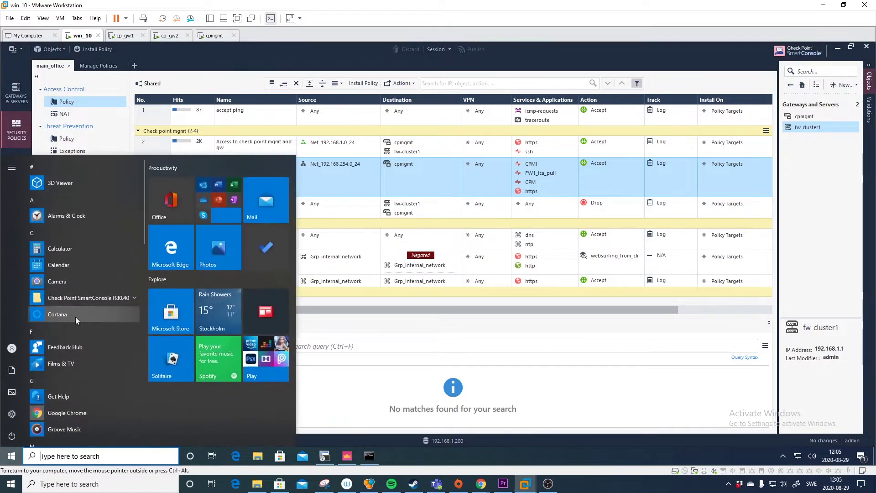
Launch Chrome, search Google for facebook and open the site to see the error page.
click(85, 412)
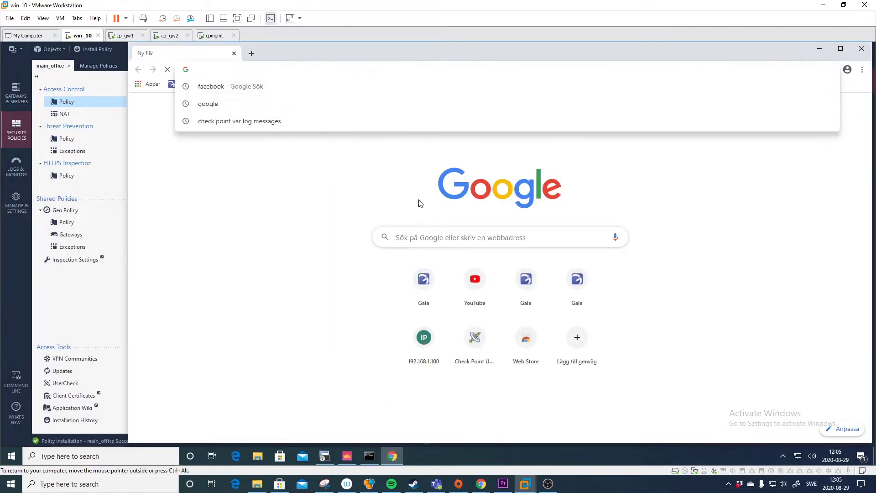
click(416, 236)
click(420, 258)
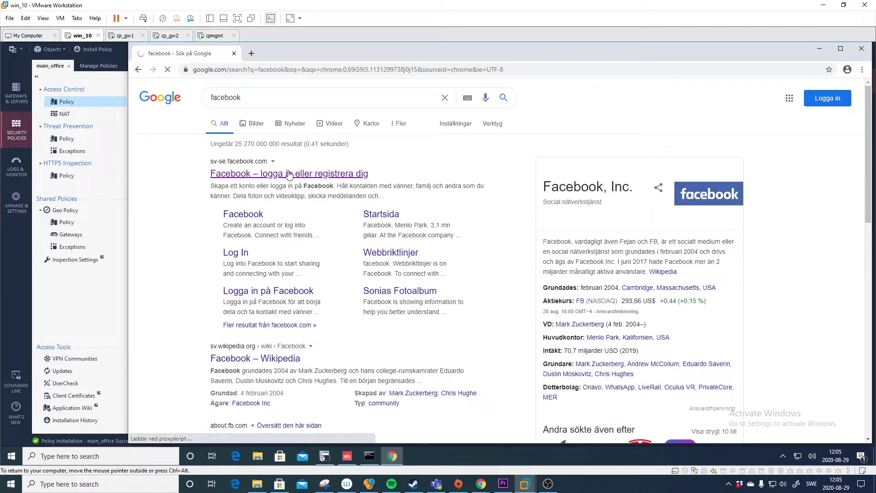
click(289, 174)
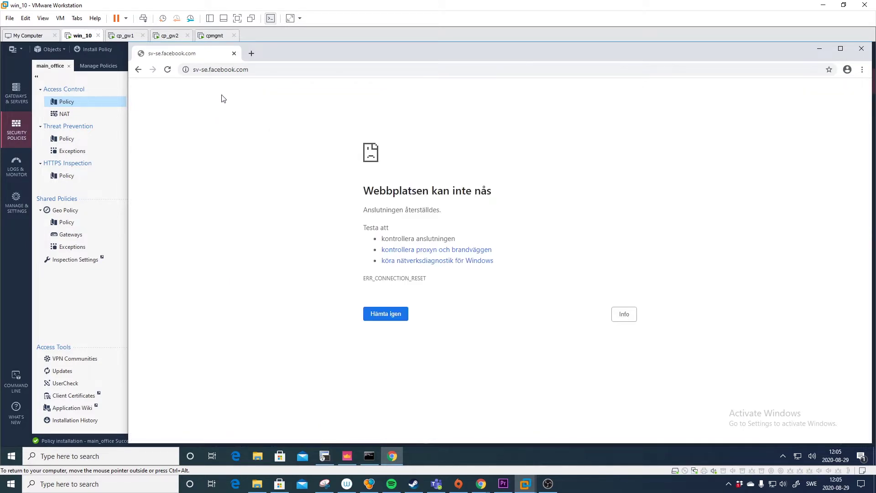
Search for youtube, open the site to confirm it loads, then close Chrome.
click(221, 70)
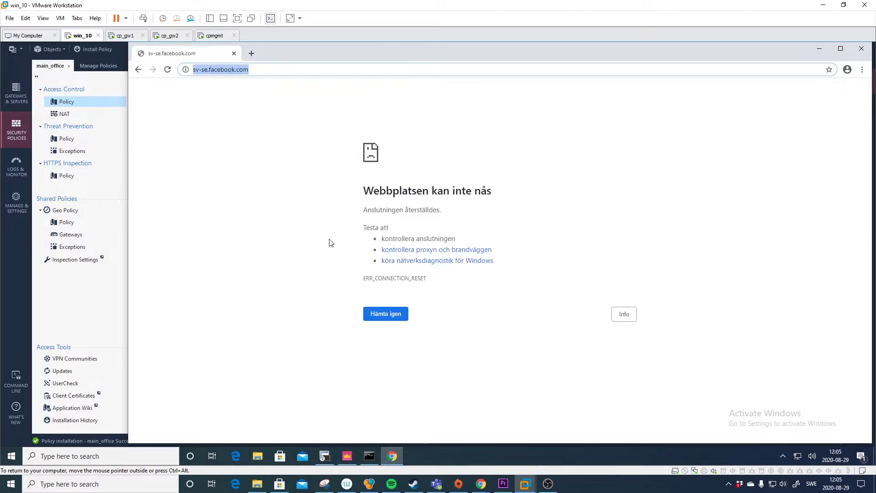
text(your)
key(Down)
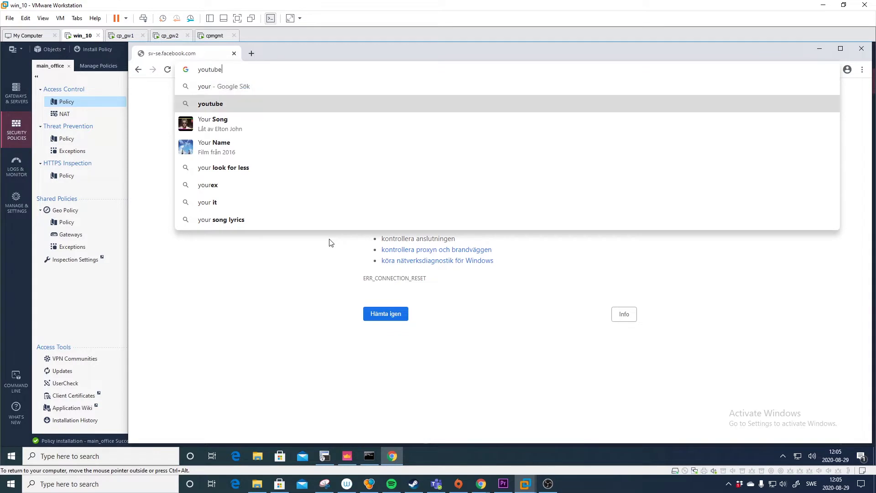
key(Return)
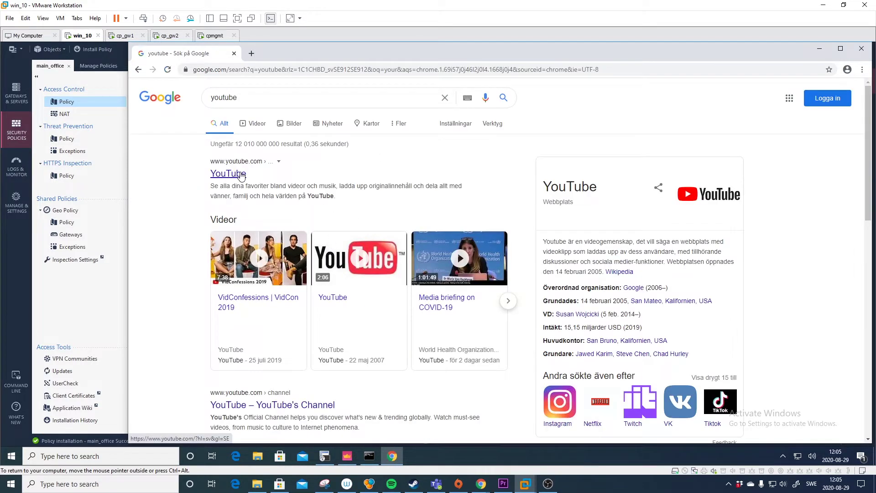
click(241, 175)
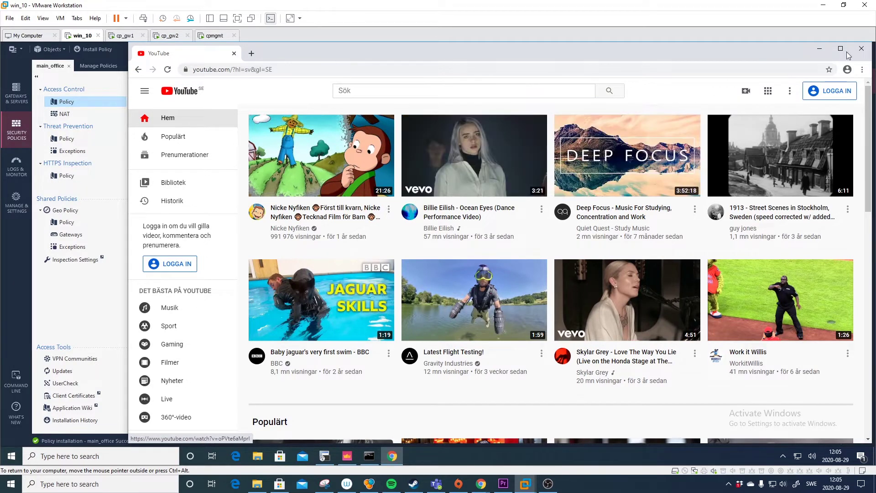
click(862, 48)
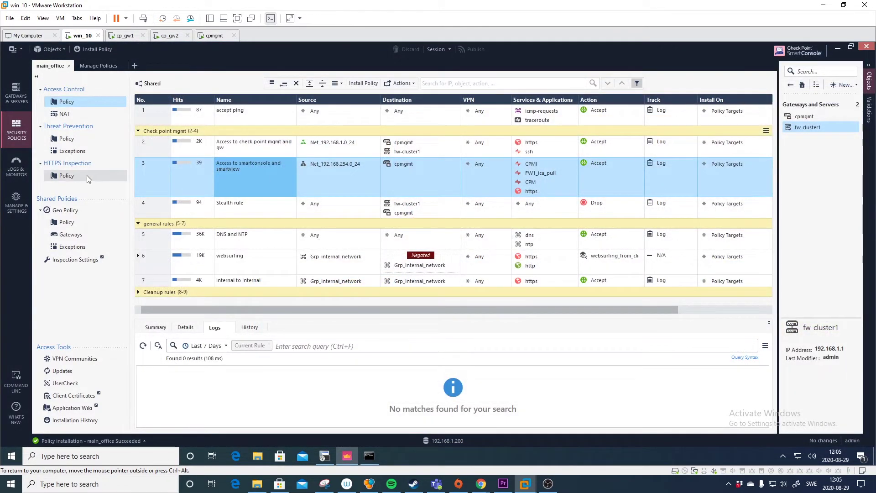
Open a new Logs tab under Logs & Monitor showing the last 7 days of traffic.
click(24, 169)
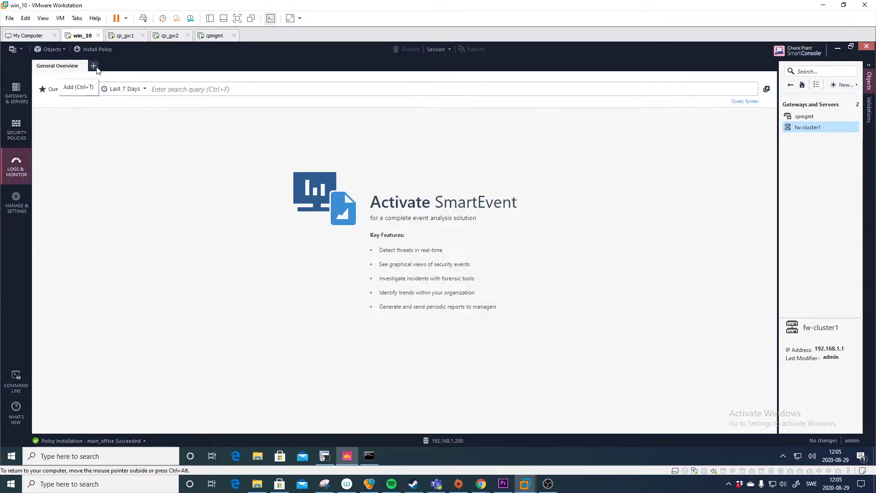
click(96, 67)
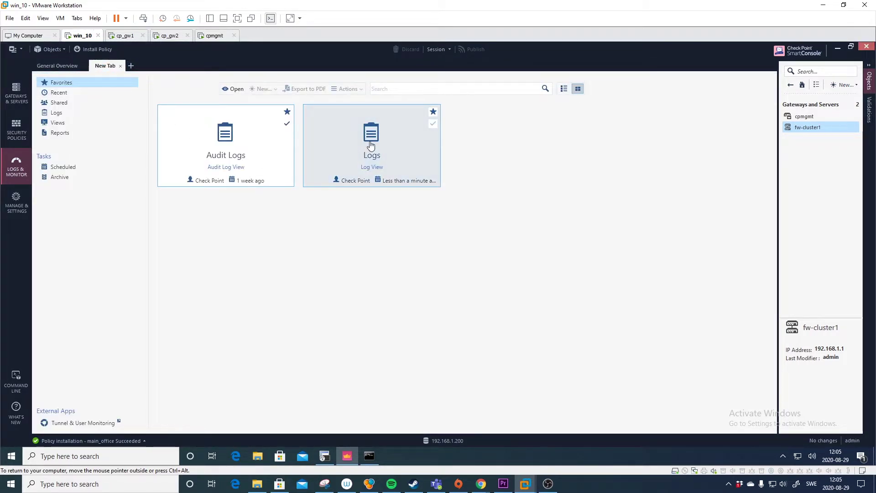
click(384, 145)
double_click(385, 145)
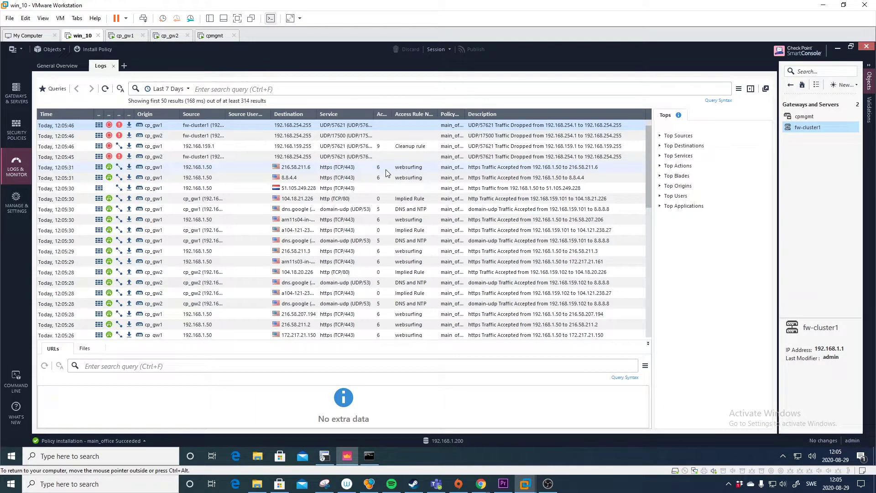
Copy 192.168.1.50 from the ipconfig output and search the logs for it.
click(371, 461)
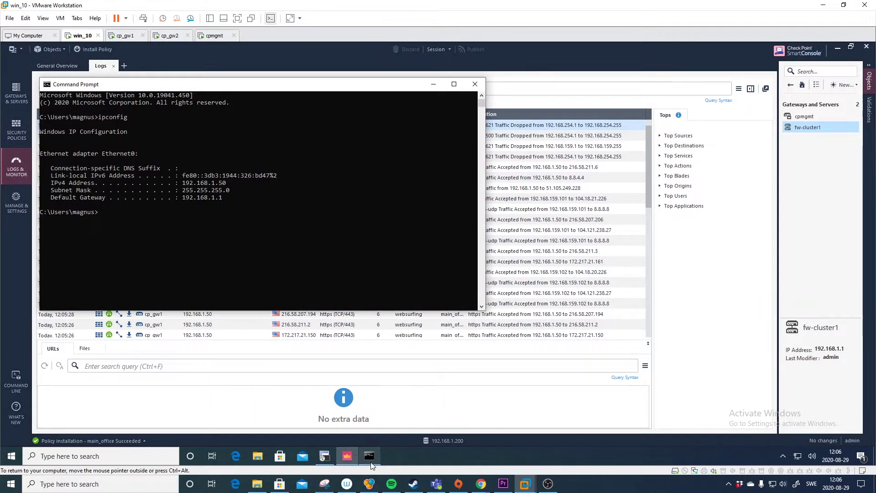
drag(182, 183, 226, 184)
key(ctrl+c)
click(508, 92)
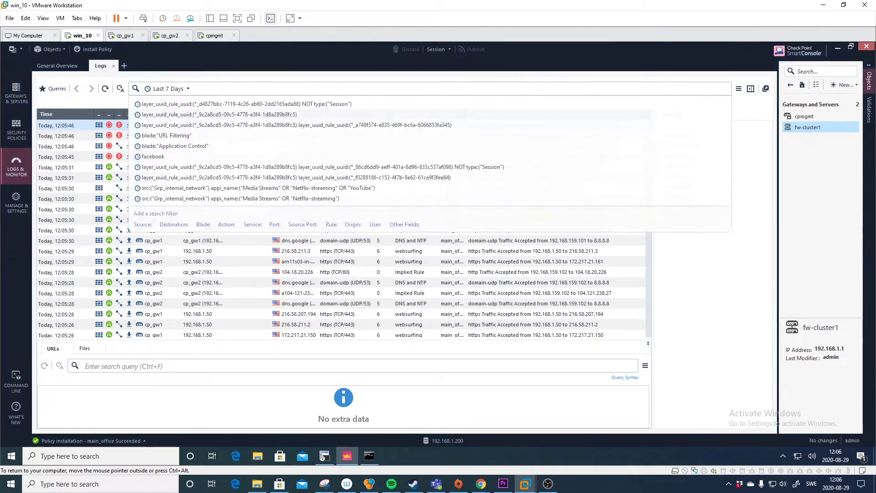
key(ctrl+v)
key(Return)
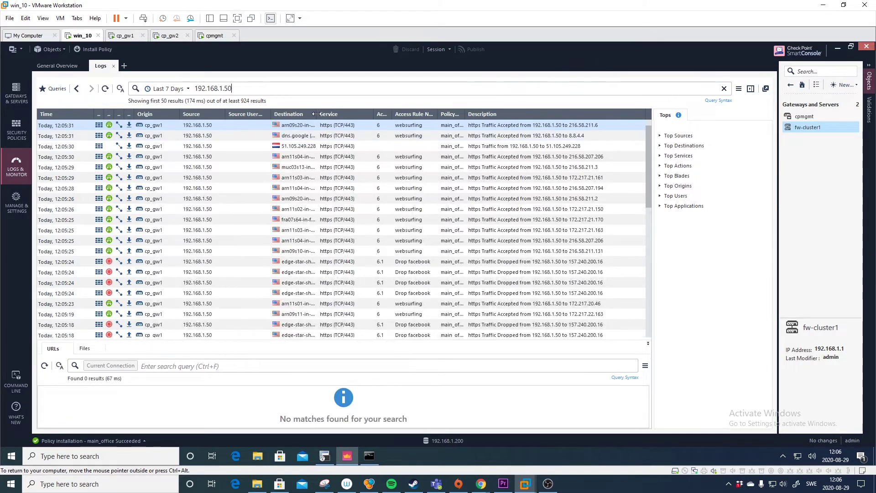
Widen the Destination column and inspect a Dropped facebook and an Accepted entry.
drag(356, 111, 388, 111)
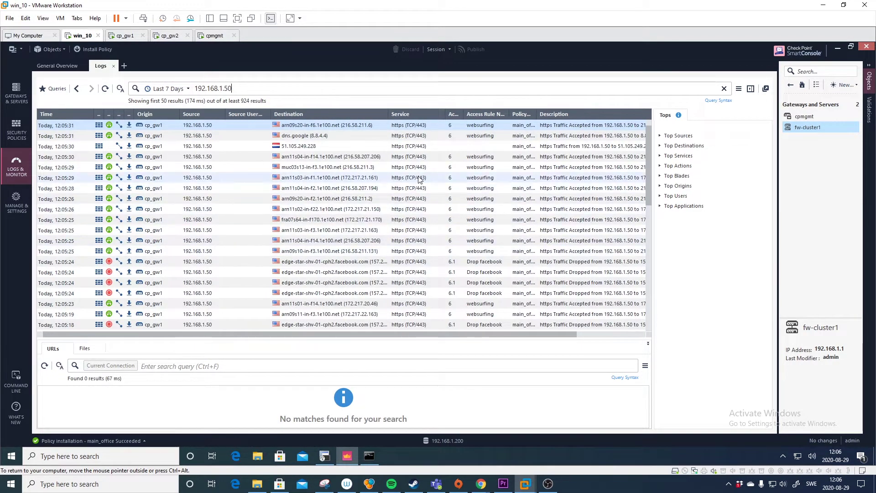
click(484, 264)
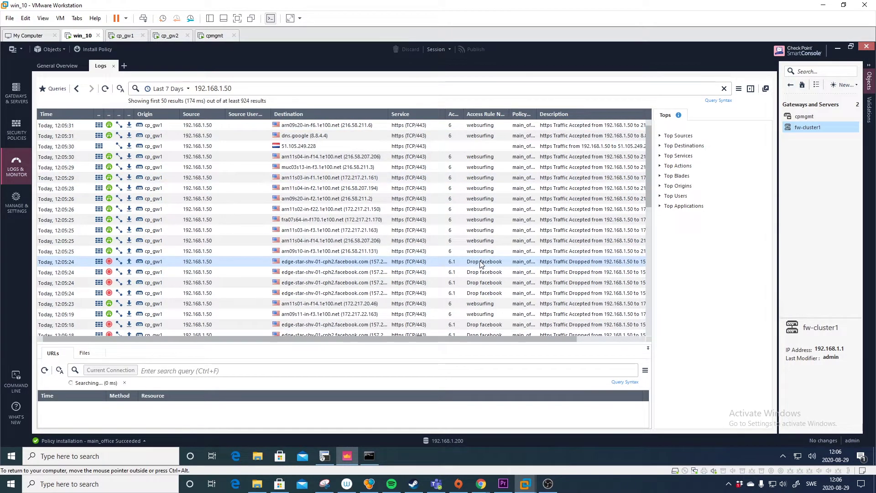
click(483, 251)
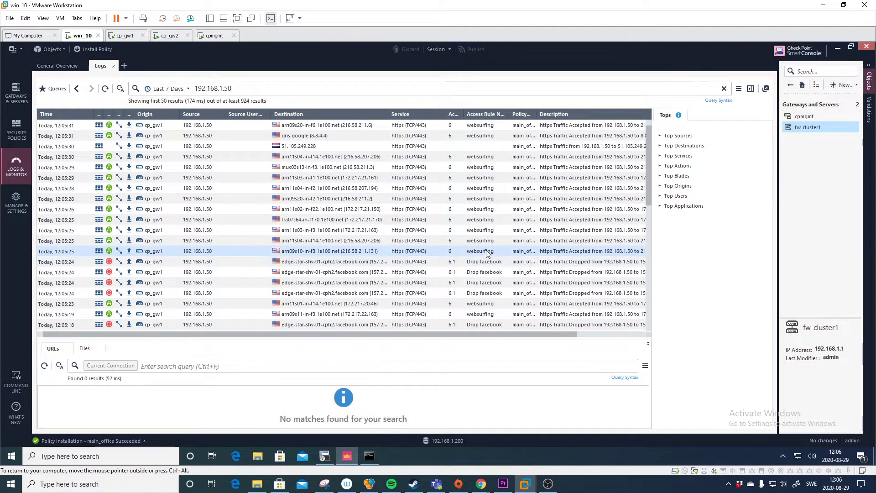
Open Log Details for the dns.google 8.8.4.4 entry, then move and enlarge the window.
click(259, 136)
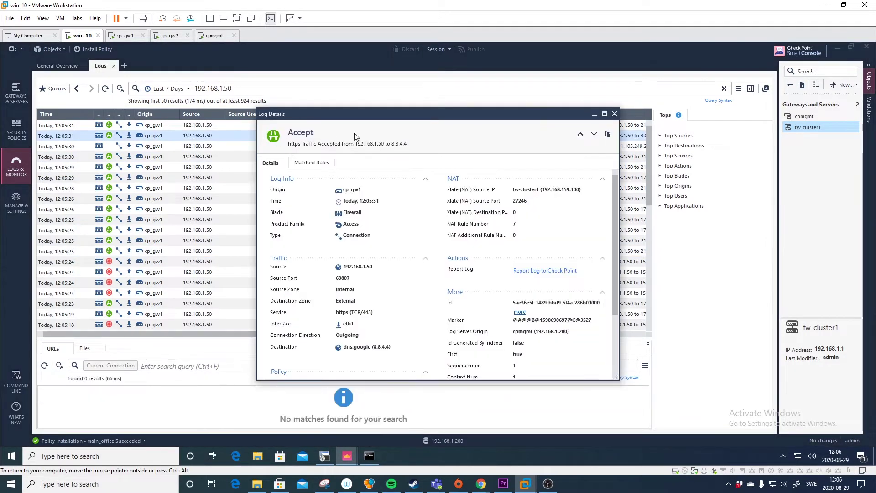
drag(370, 118, 253, 66)
drag(504, 327, 612, 393)
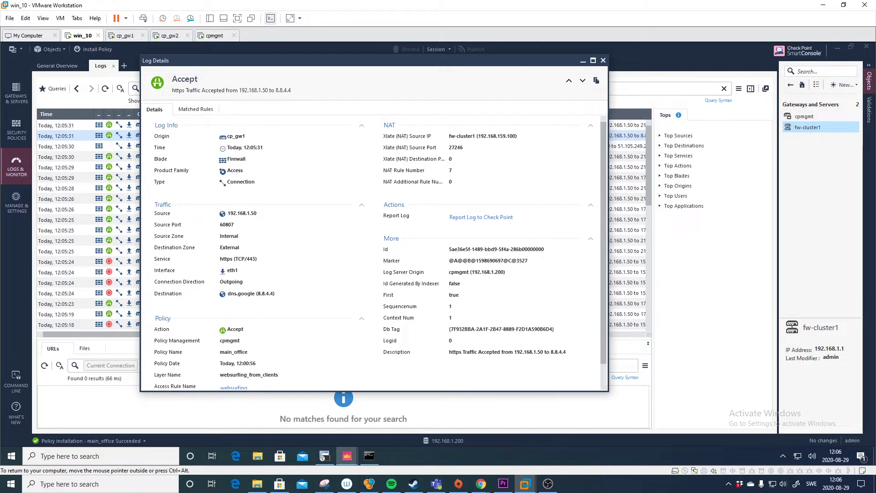
Highlight the NAT source IP, NAT rule number 7 and the Policy Date values.
drag(517, 136, 450, 136)
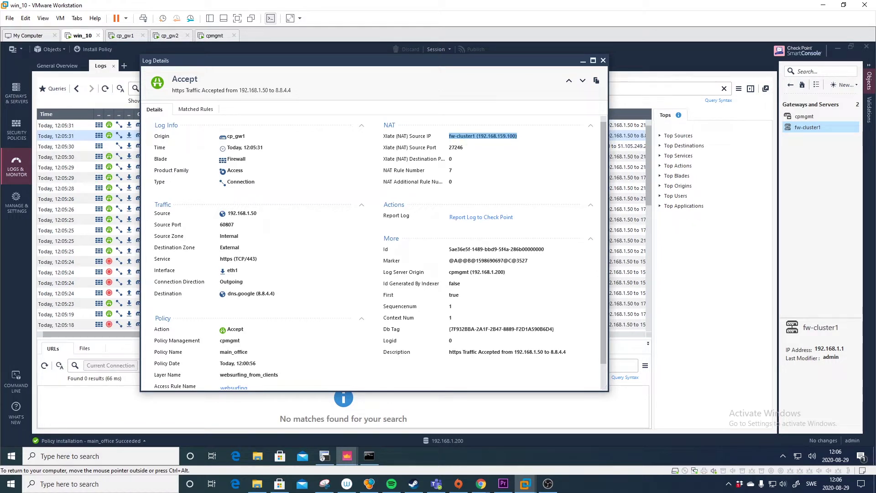
drag(453, 170, 442, 171)
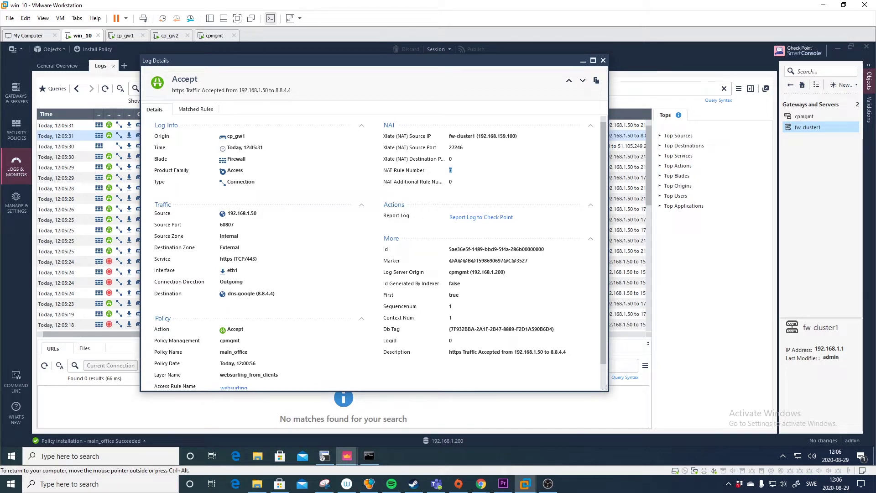
scroll(357, 190, down, 1)
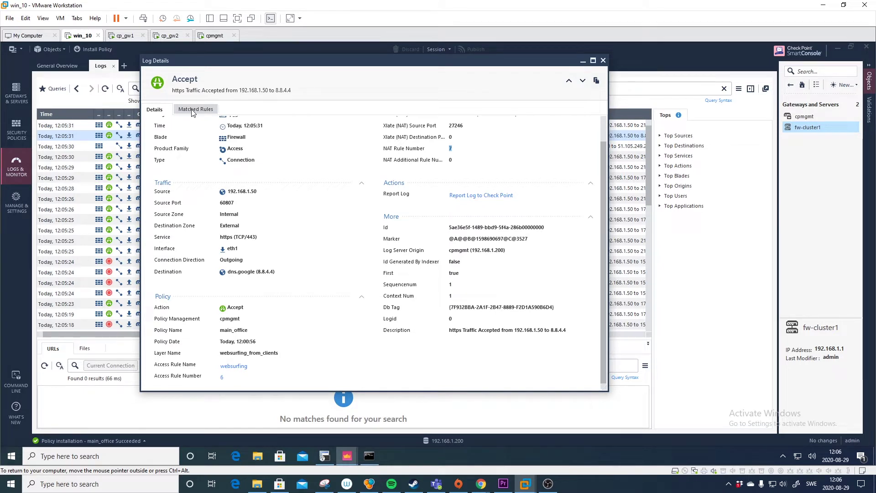
scroll(357, 190, up, 1)
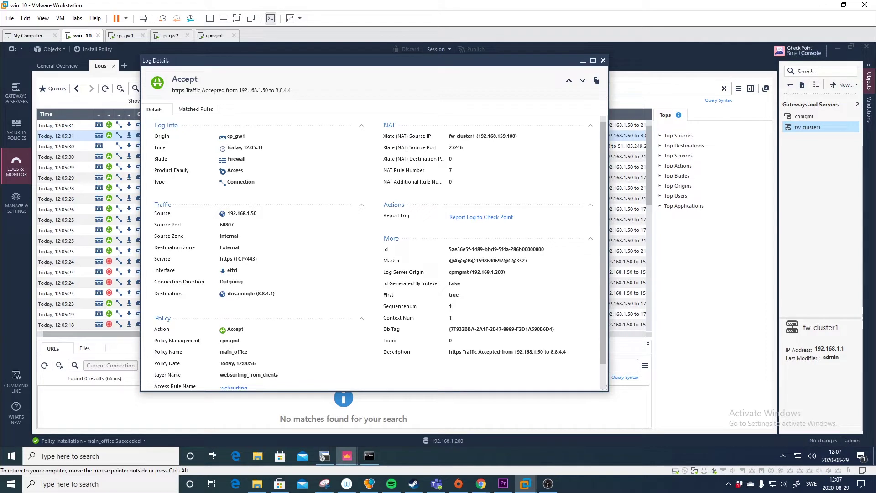
scroll(303, 283, down, 1)
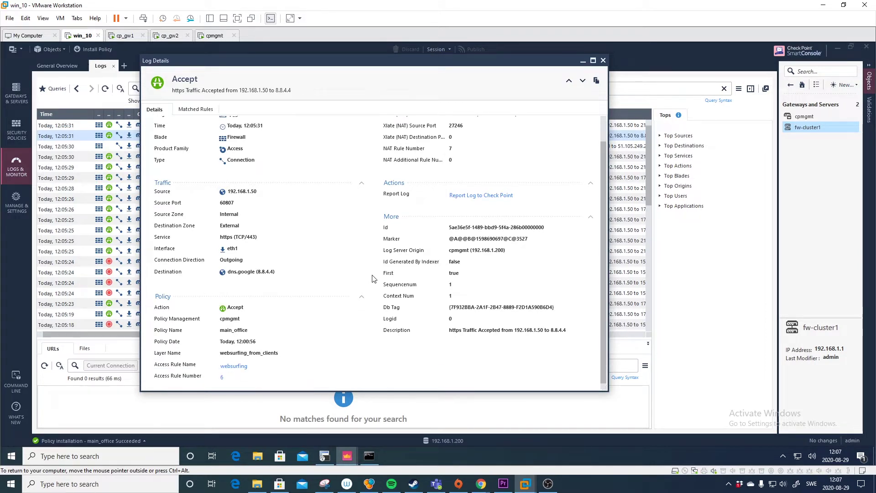
drag(256, 342, 218, 347)
Highlight the full Policy Date value and the Policy Name main_office.
click(228, 347)
triple_click(231, 341)
click(244, 345)
click(262, 345)
drag(248, 330, 169, 332)
Reposition the Log Details window and show its Matched Rules tab.
drag(264, 63, 237, 158)
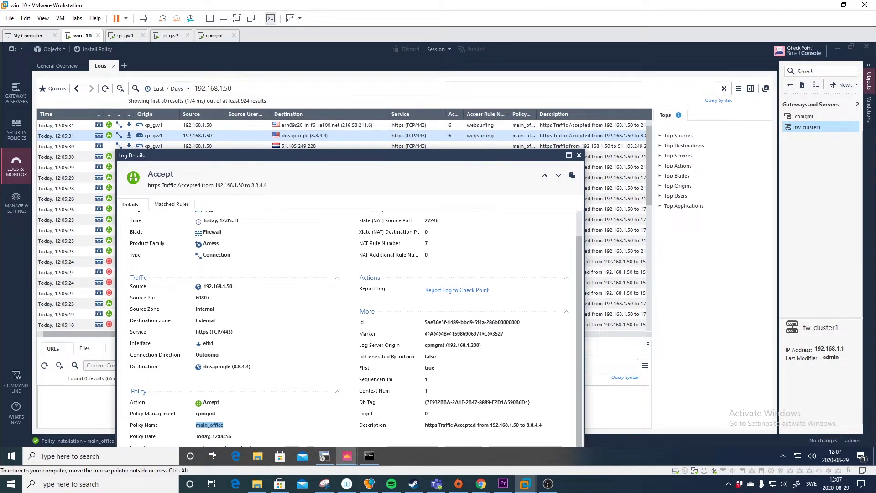
scroll(356, 328, up, 1)
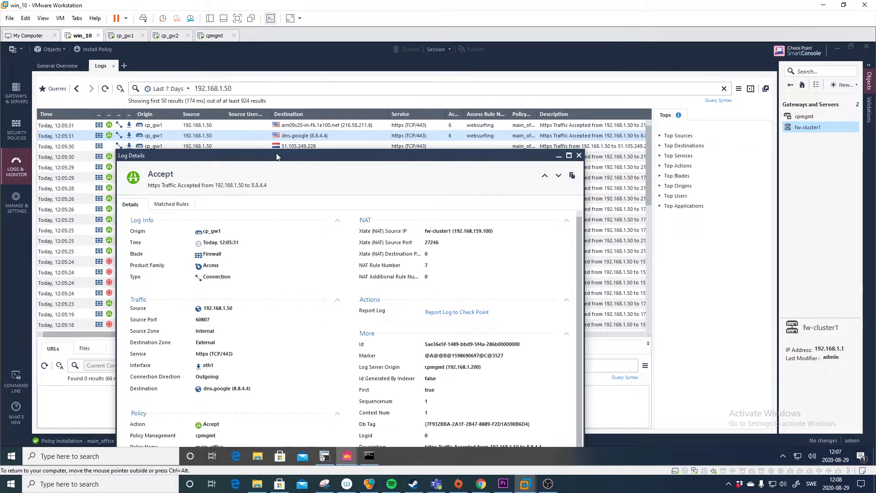
drag(279, 157, 328, 93)
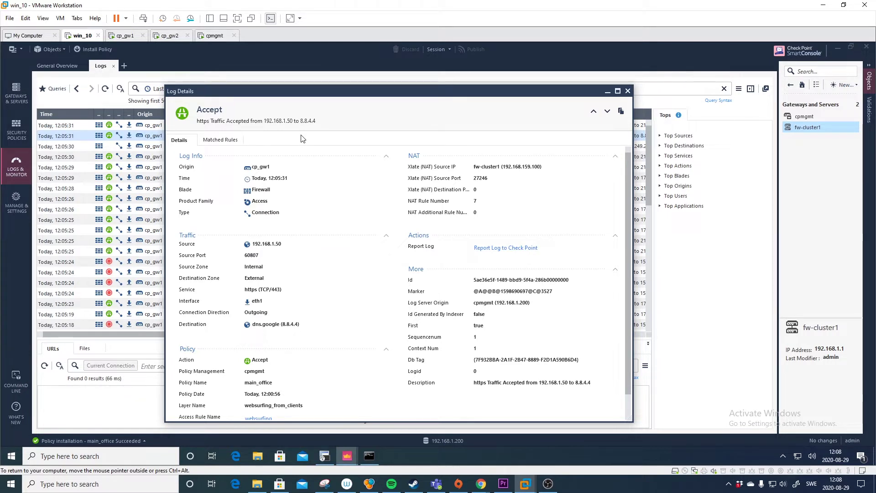
click(222, 142)
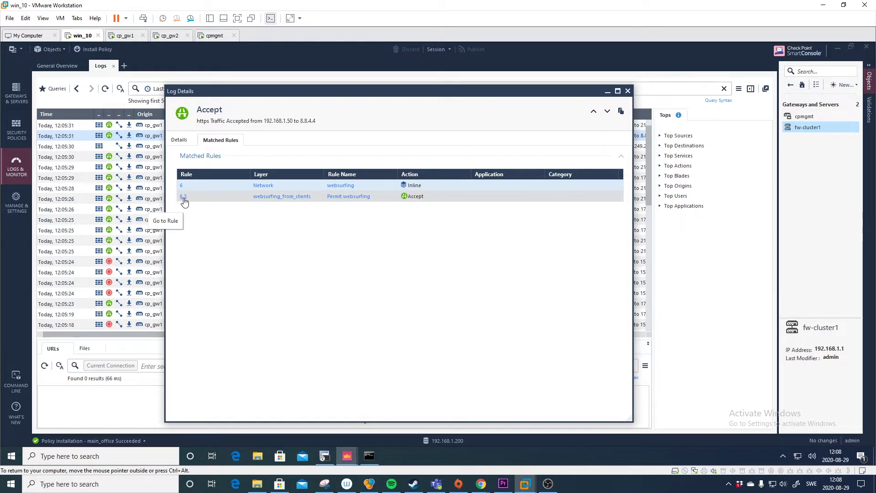
Jump to matched rule 6.3 Permit websurfing in the policy, then close Log Details.
click(183, 197)
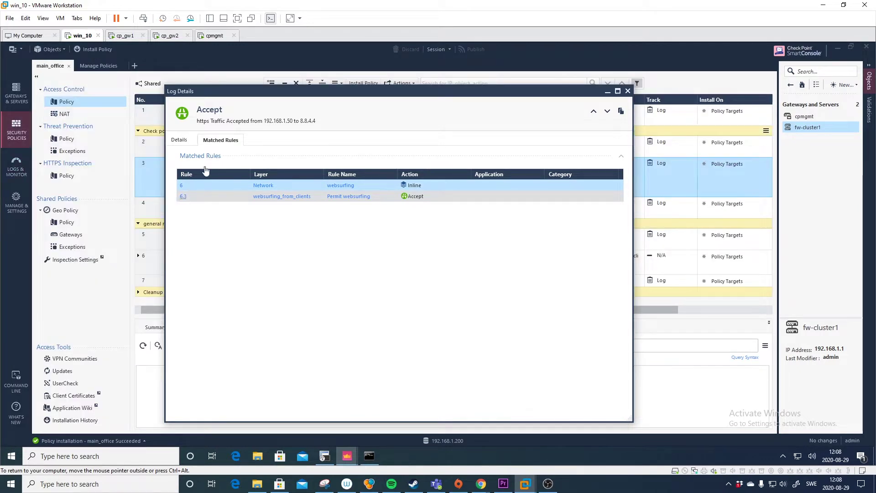
drag(269, 96, 213, 291)
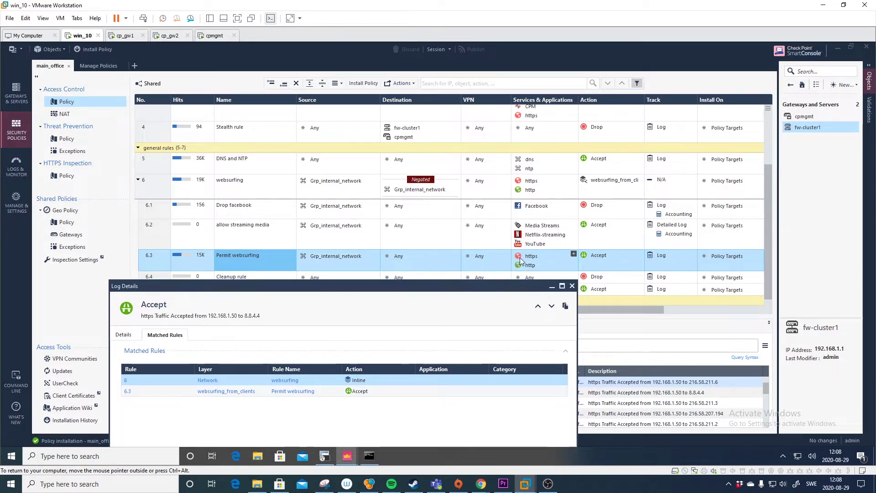
drag(380, 286, 424, 302)
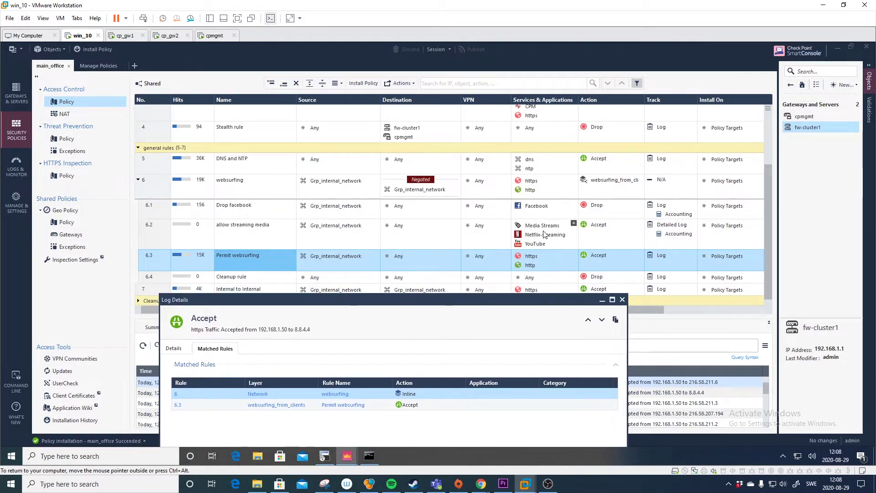
mouse_move(541, 245)
drag(576, 301, 525, 135)
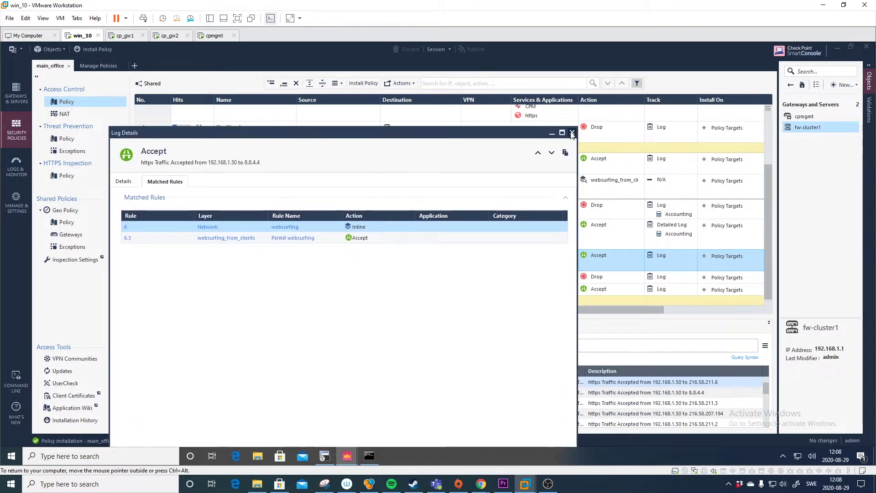
click(572, 132)
Add blade:app (Application Control) to the 192.168.1.50 query and review the Facebook and YouTube results.
click(18, 167)
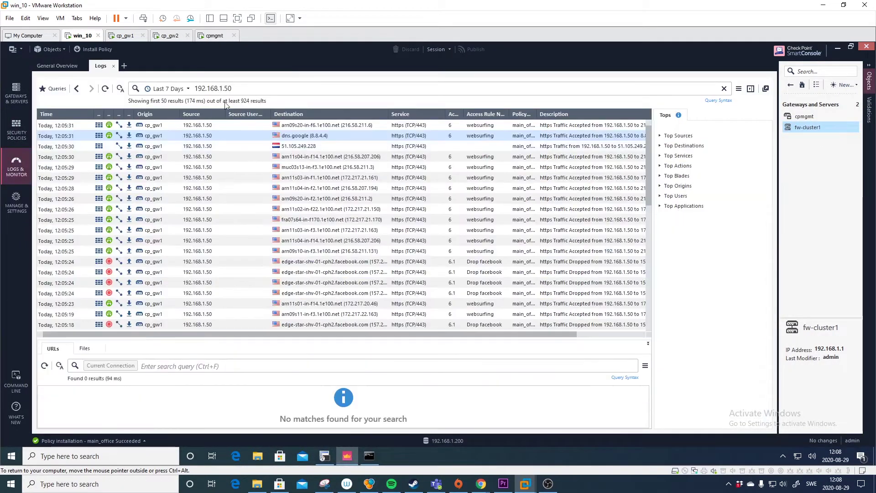
click(232, 88)
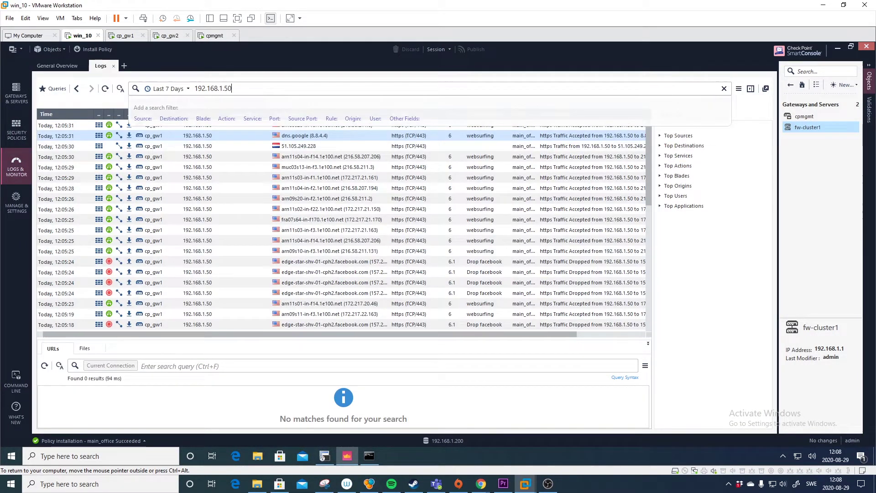
text(blade)
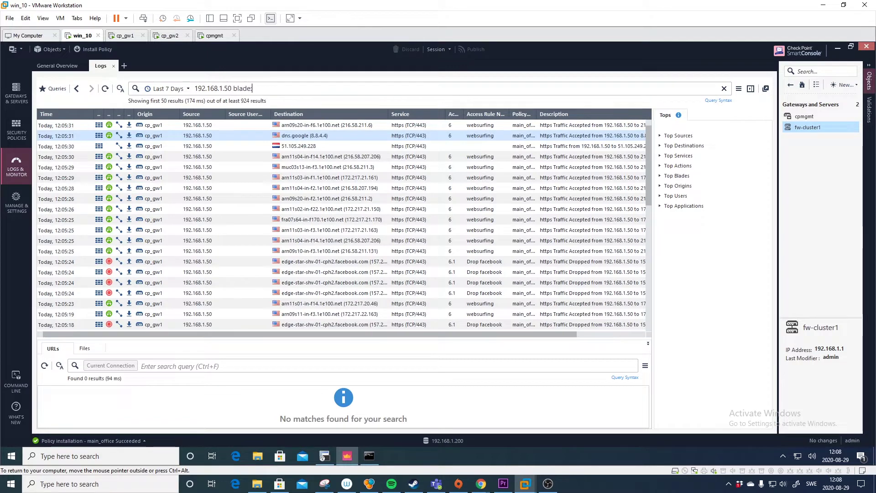
text(:app)
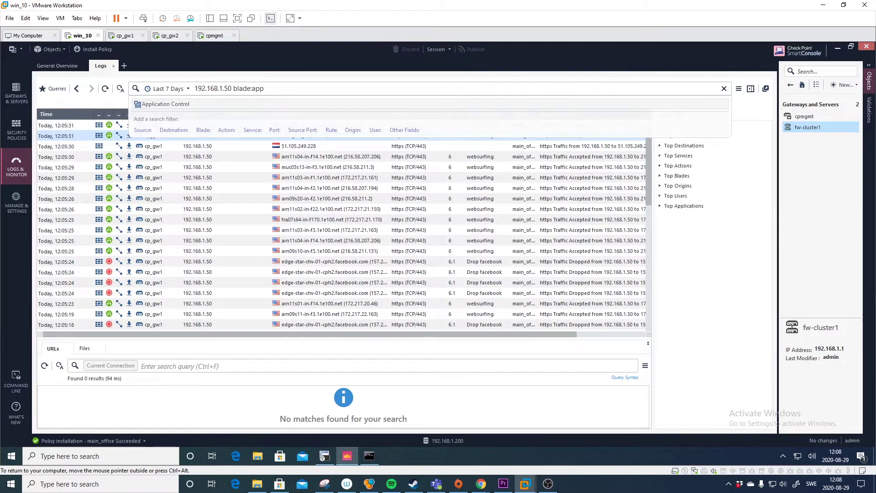
key(Return)
key(Return)
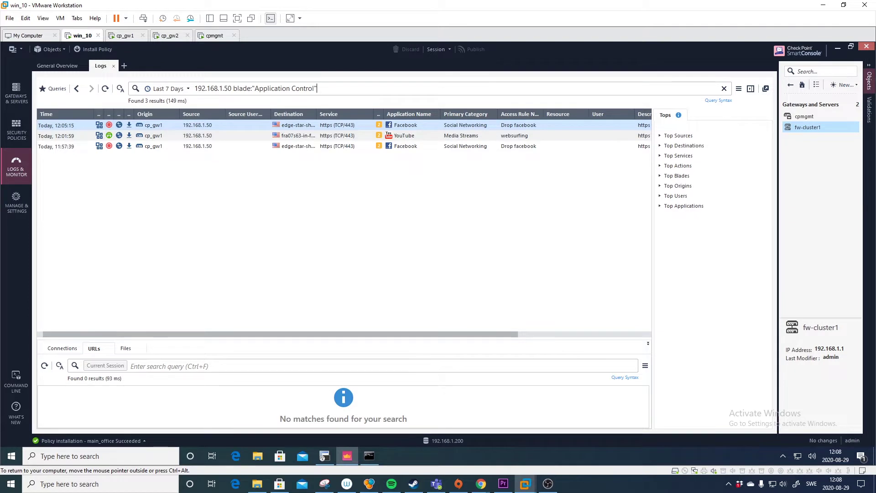
click(432, 137)
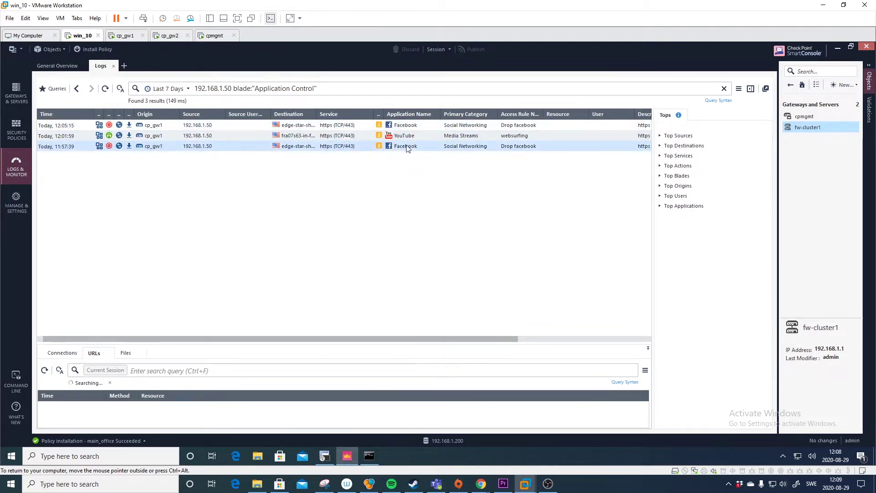
click(410, 126)
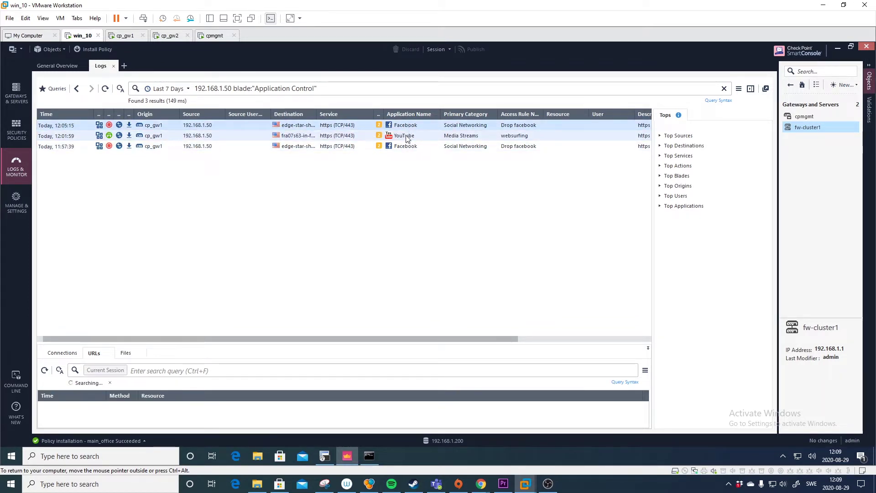
click(407, 136)
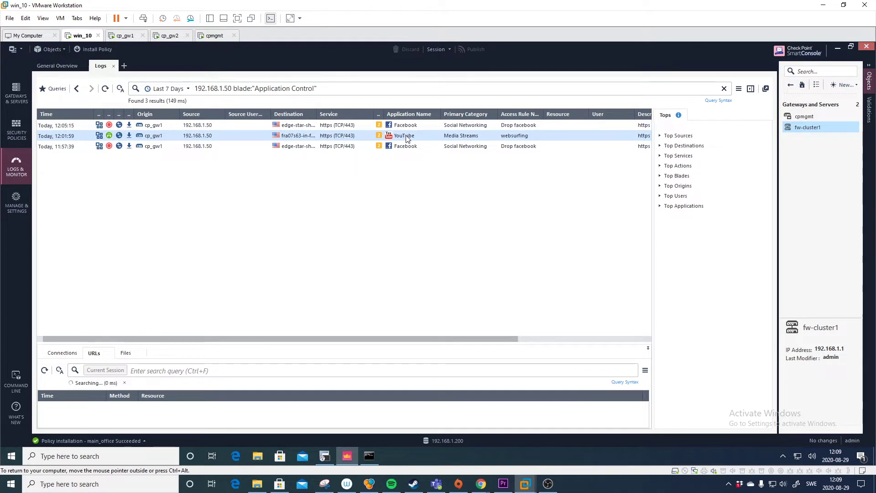
double_click(407, 137)
drag(424, 115, 329, 55)
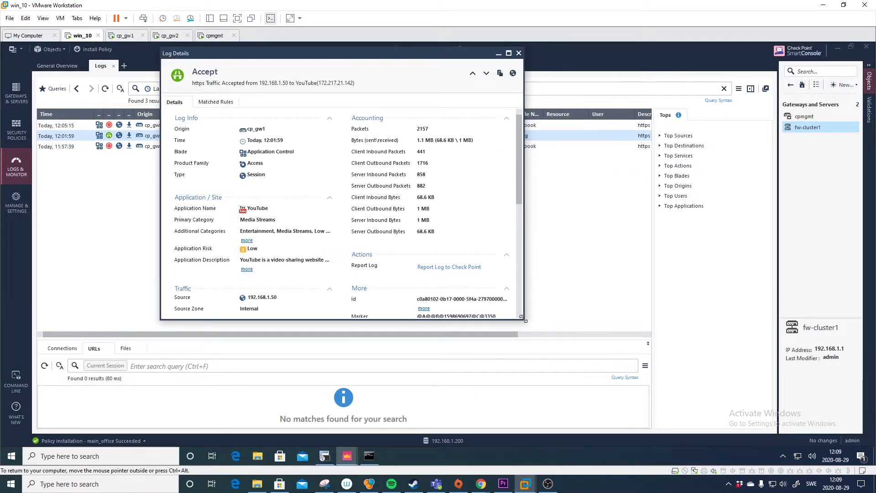
drag(522, 319, 638, 395)
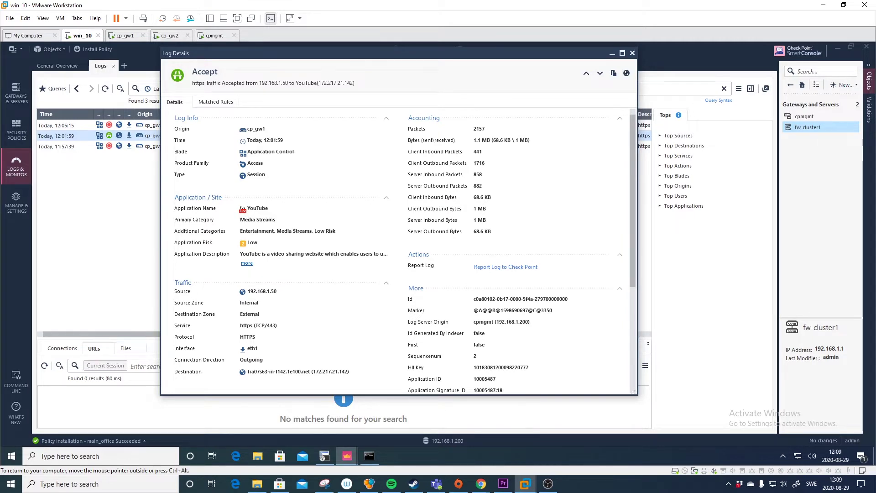
click(247, 264)
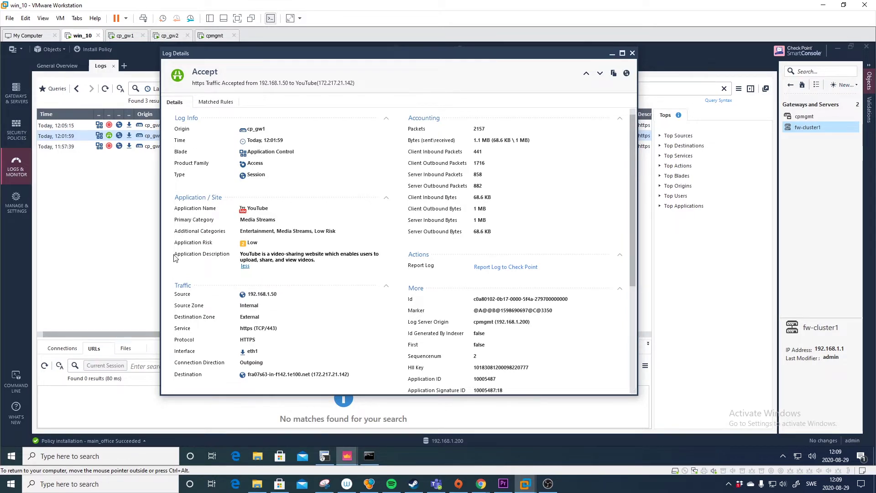
drag(316, 261, 237, 259)
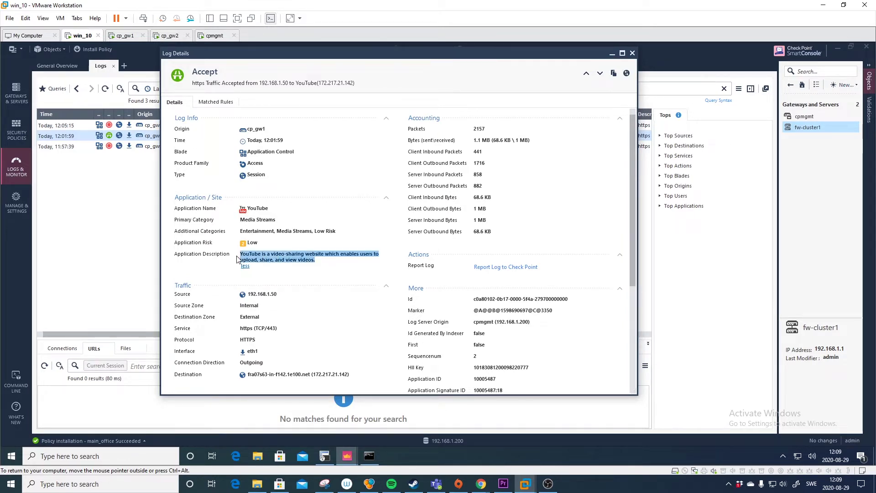
click(261, 257)
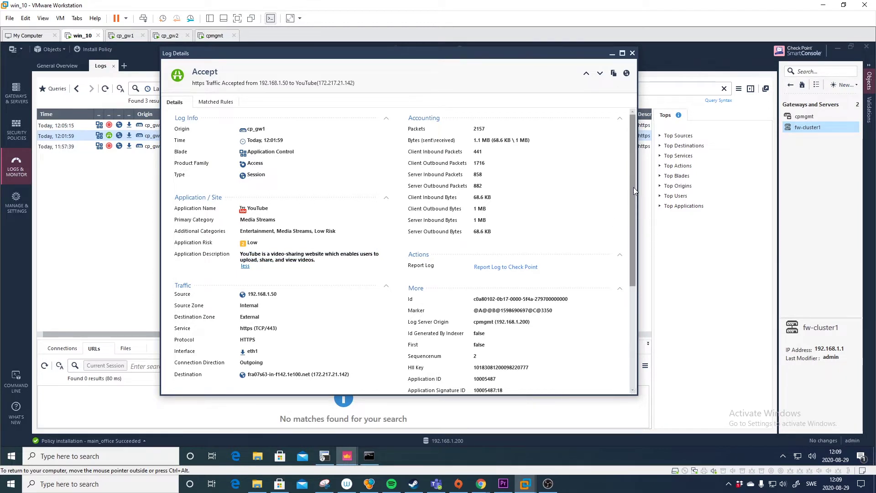
drag(634, 187, 637, 302)
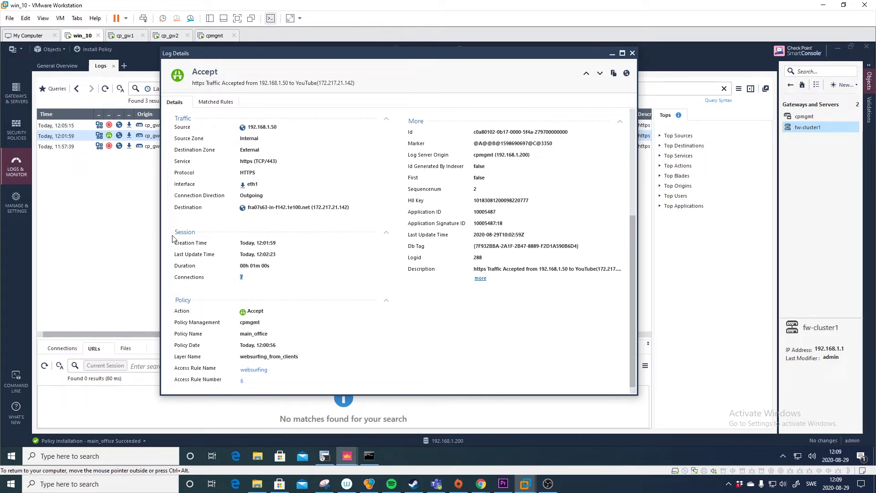
drag(270, 265, 242, 266)
scroll(635, 132, up, 4)
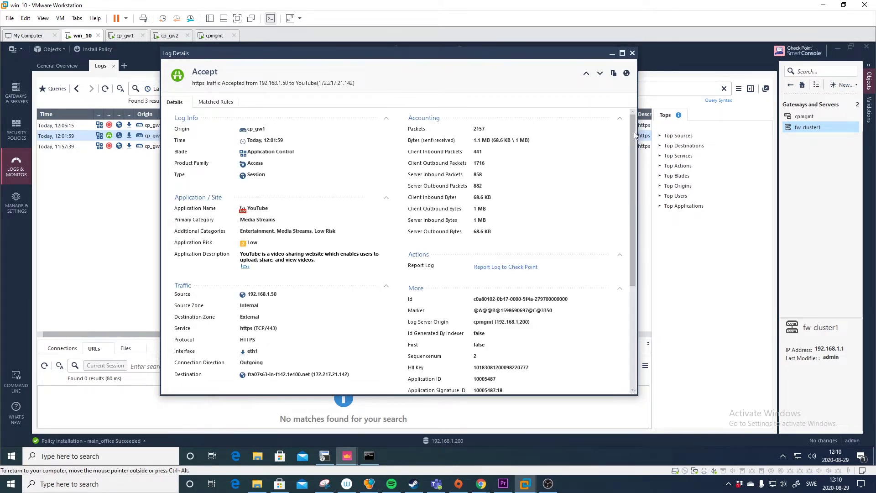
click(632, 54)
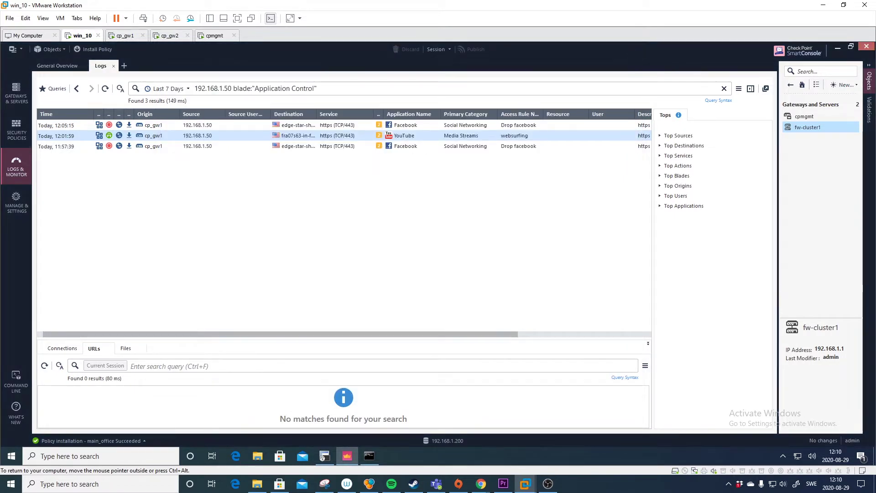
Replace the Application Control filter with port:443, auto-fit the Destination column and select dns.google.
drag(318, 88, 233, 88)
key(BackSpace)
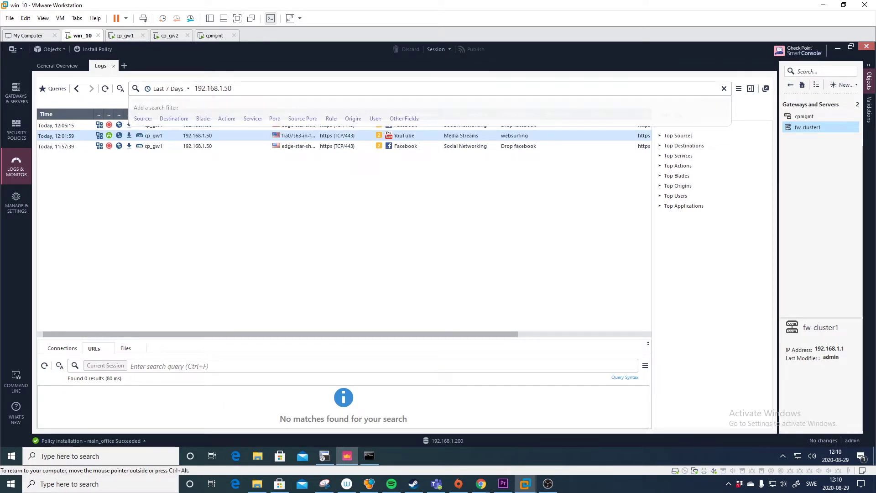
text(port.443)
key(Return)
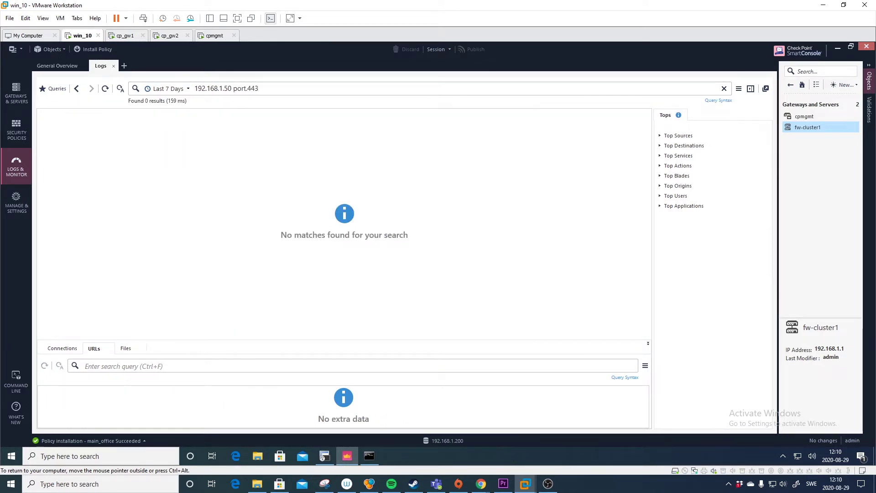
key(Left)
key(Left)
key(Left)
key(BackSpace)
text(:)
key(Return)
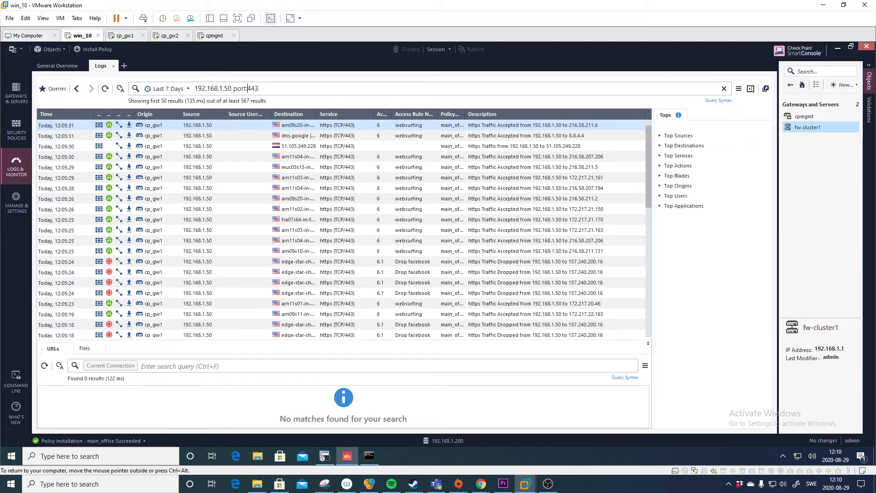
double_click(317, 114)
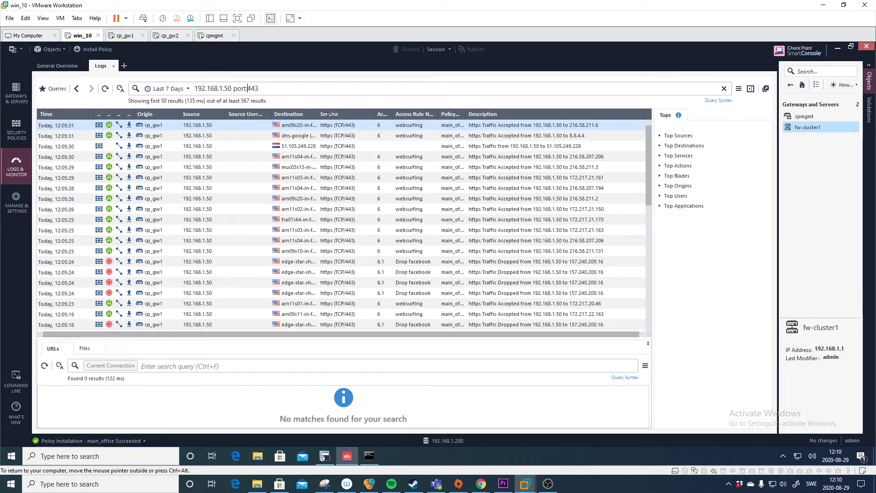
click(296, 138)
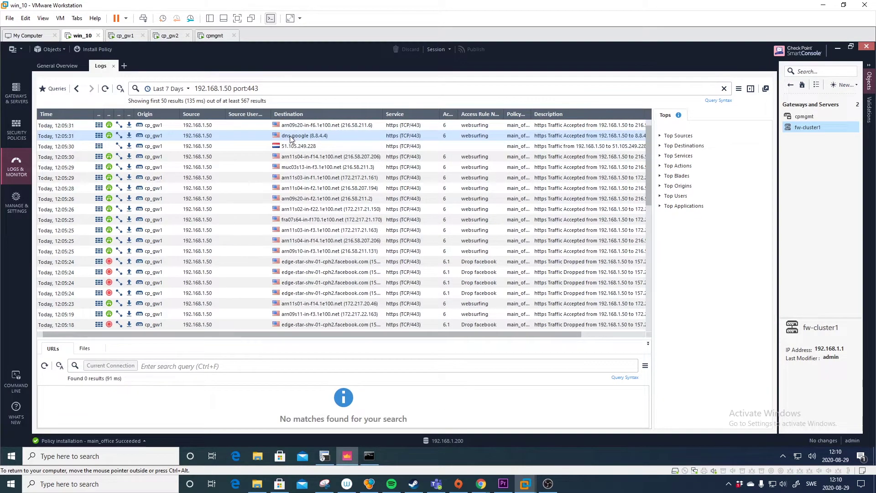
Add NOT 8.8.4.4 to the filter from the dns.google entry's context menu.
right_click(291, 139)
mouse_move(267, 176)
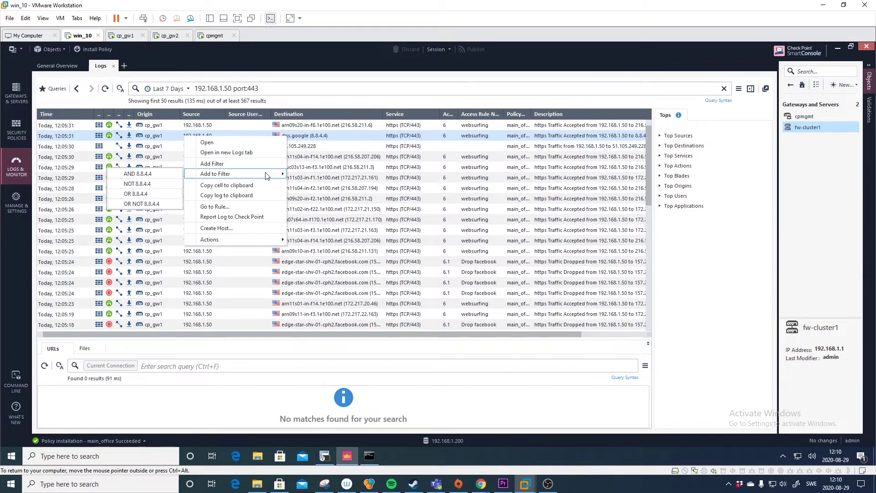
click(137, 183)
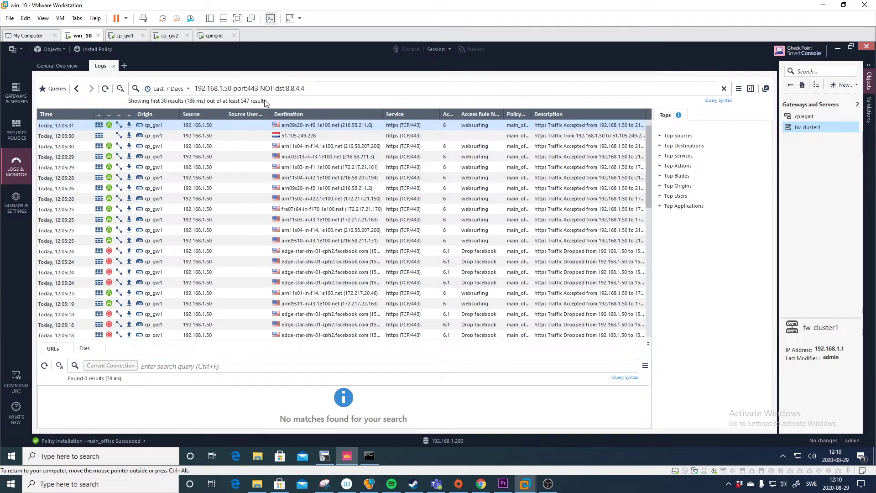
Expand Top Destinations and Top Services in the Tops panel, then select the 12:05:28 entry.
click(660, 147)
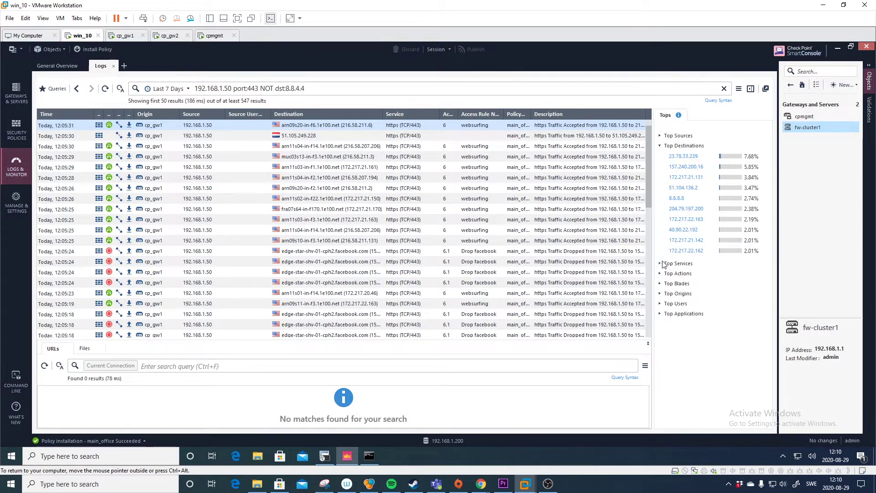
click(661, 264)
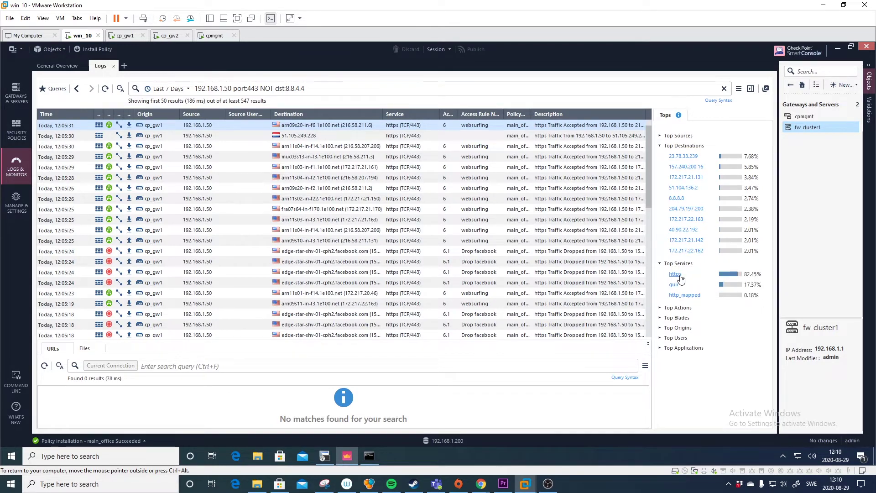
click(450, 178)
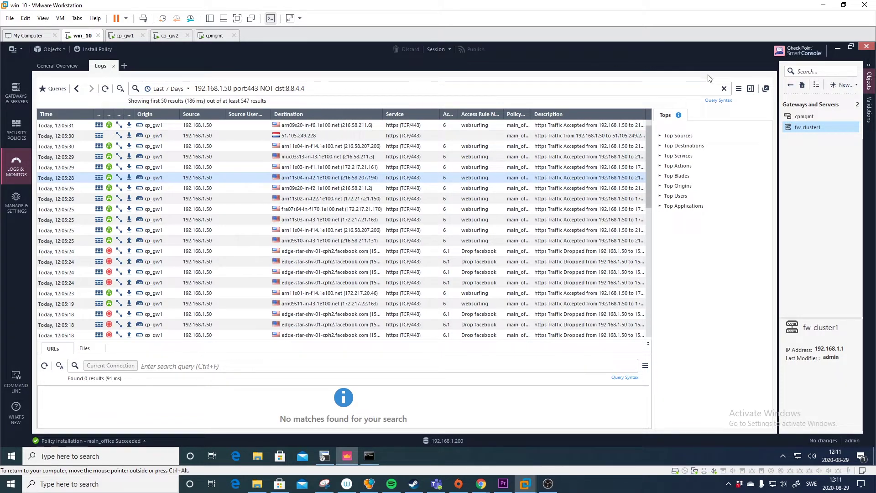
click(739, 88)
mouse_move(703, 101)
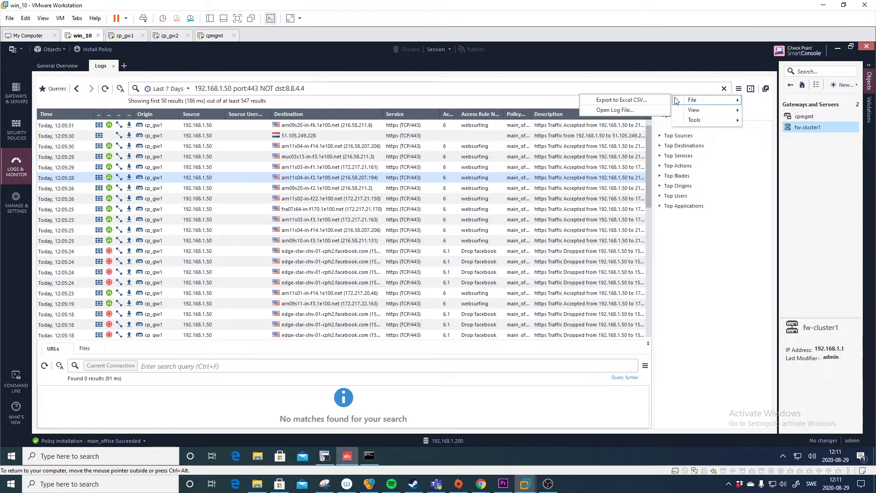
click(637, 100)
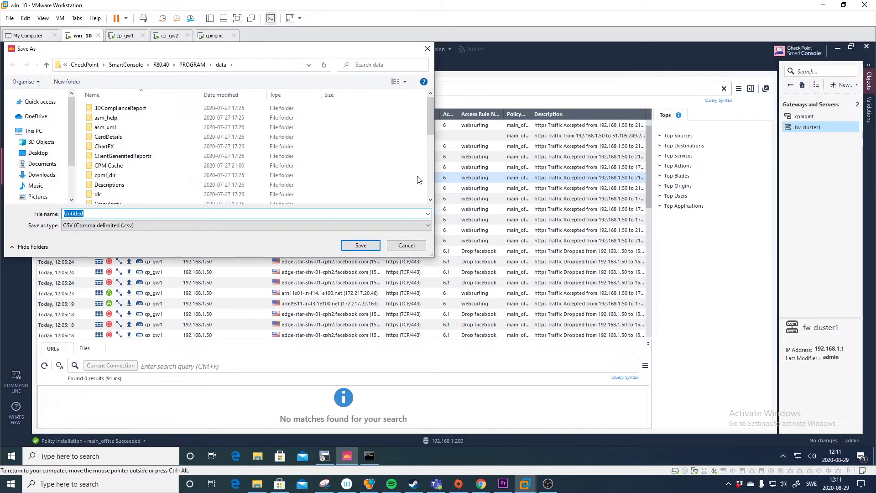
click(406, 245)
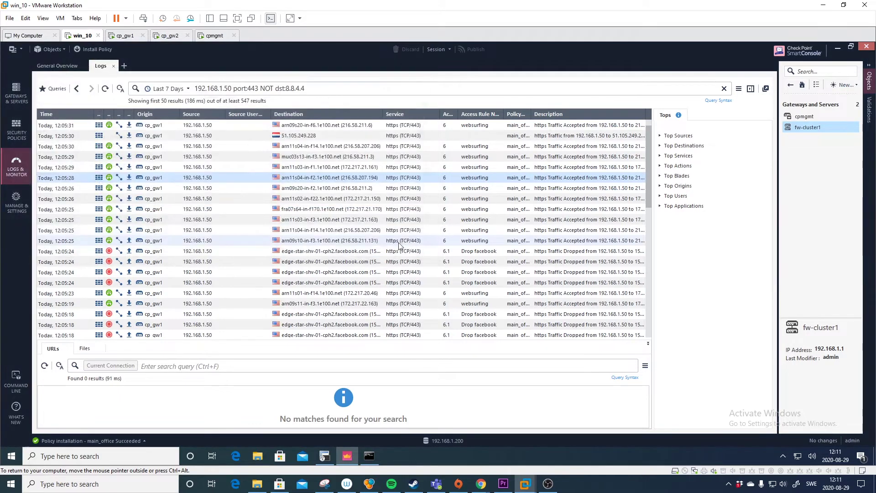
scroll(454, 170, down, 6)
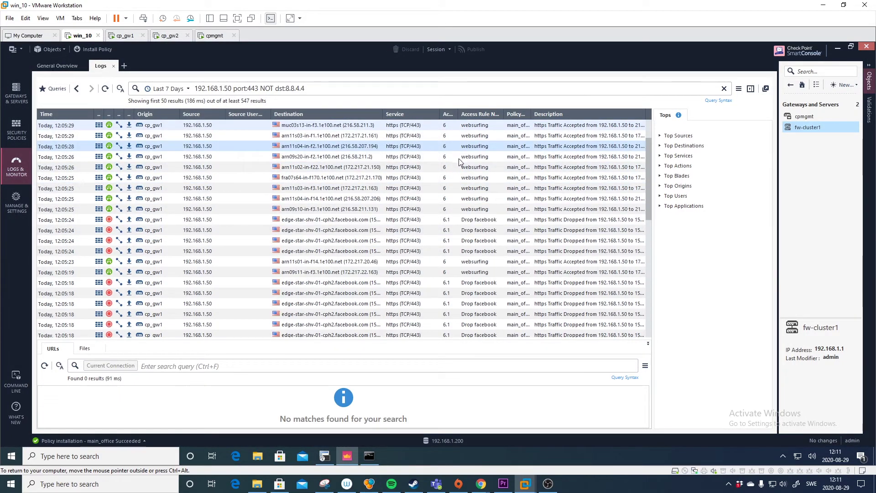
scroll(458, 182, down, 10)
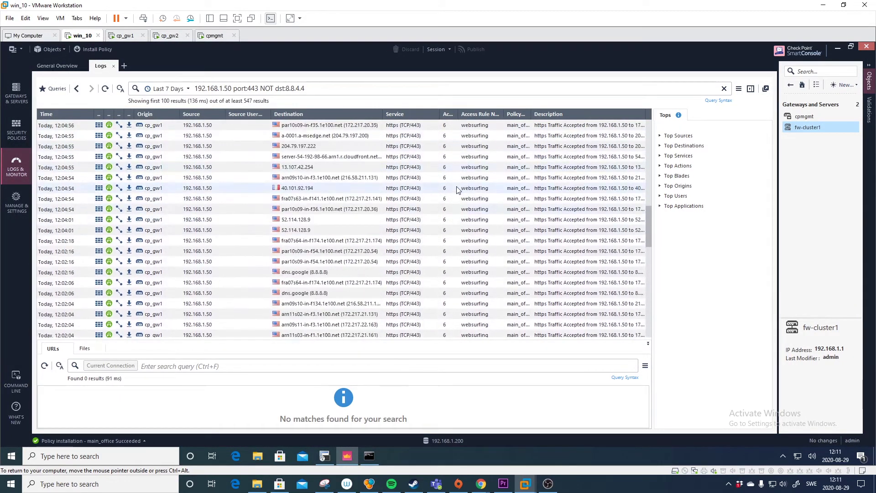
scroll(457, 189, down, 3)
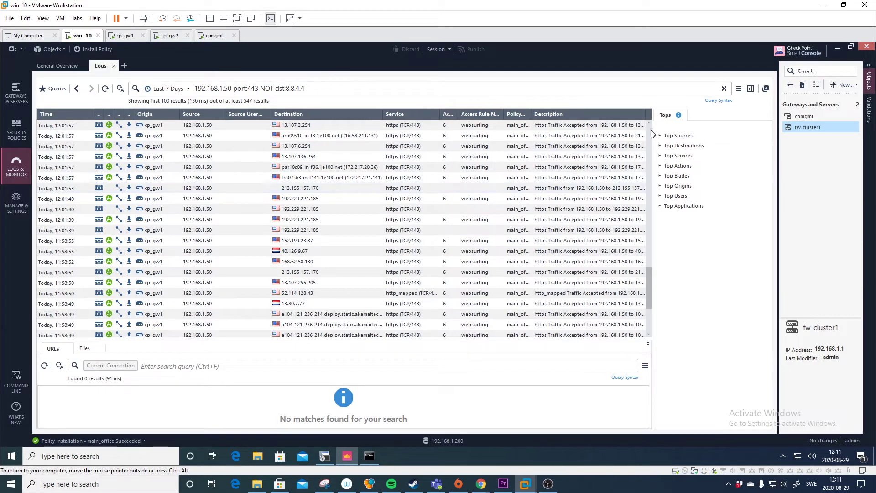
scroll(650, 130, up, 10)
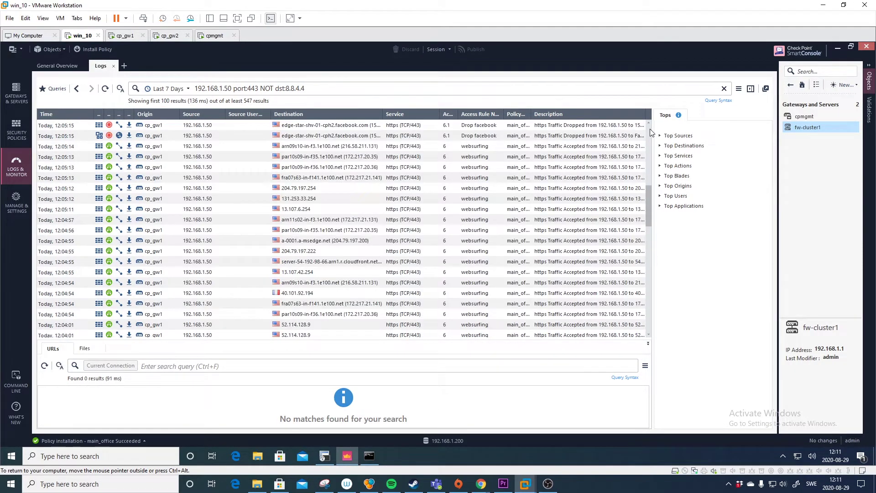
scroll(650, 128, up, 9)
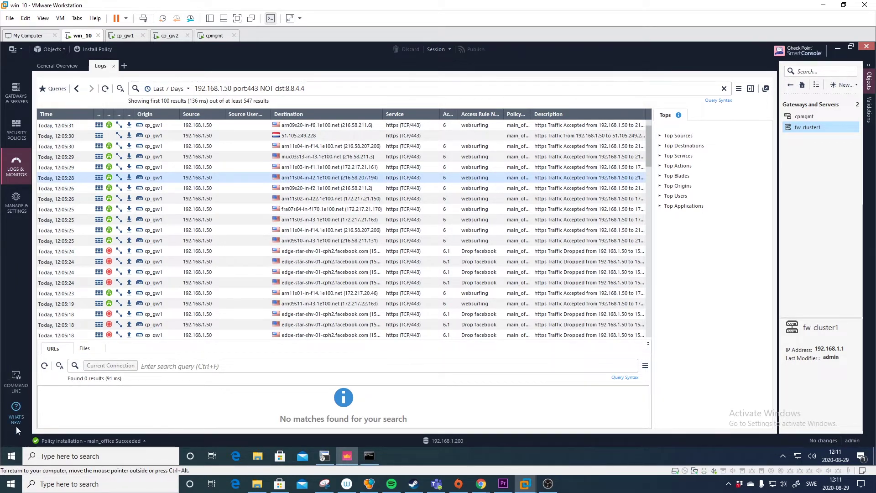
click(12, 456)
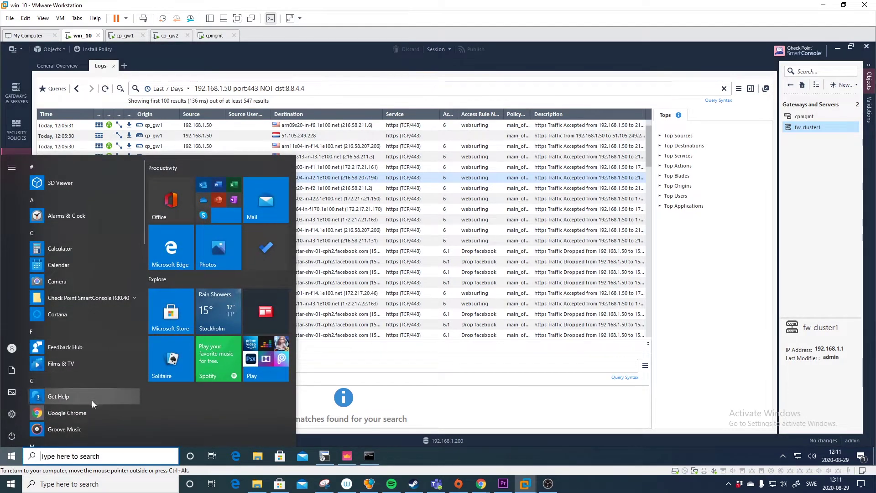
click(251, 229)
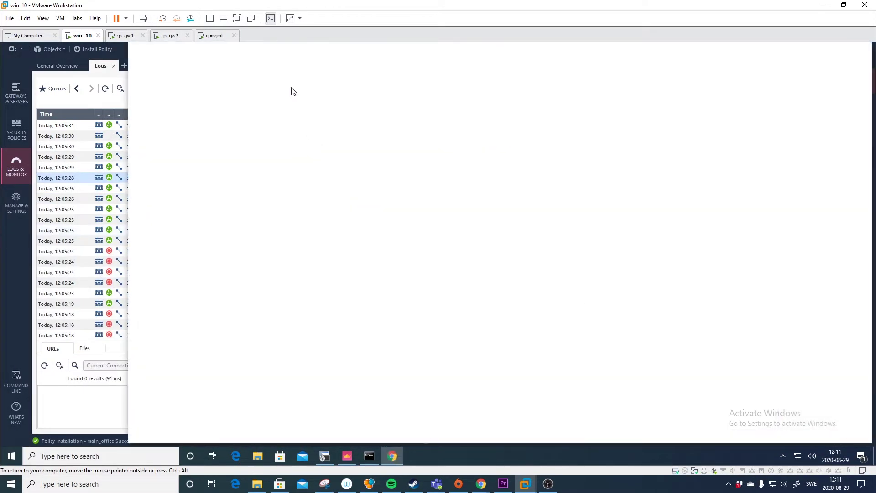
text(192.168.1.200/smartview)
key(Return)
key(Home)
text(https://)
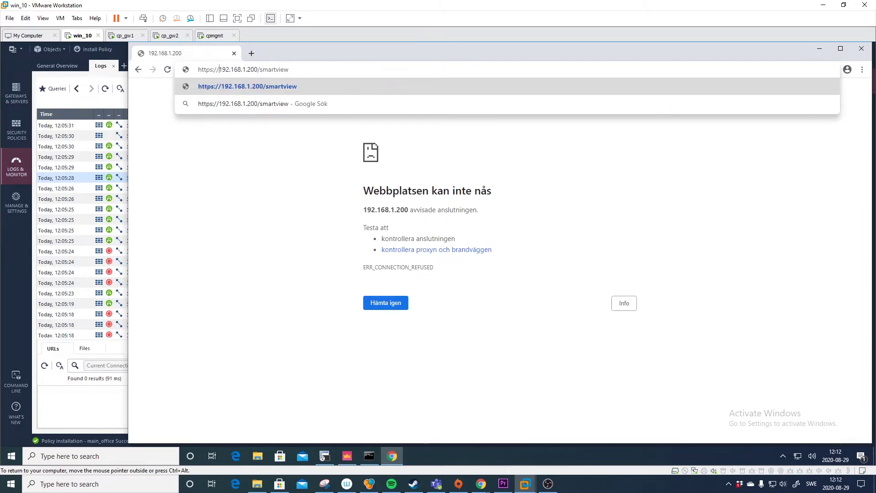
key(Return)
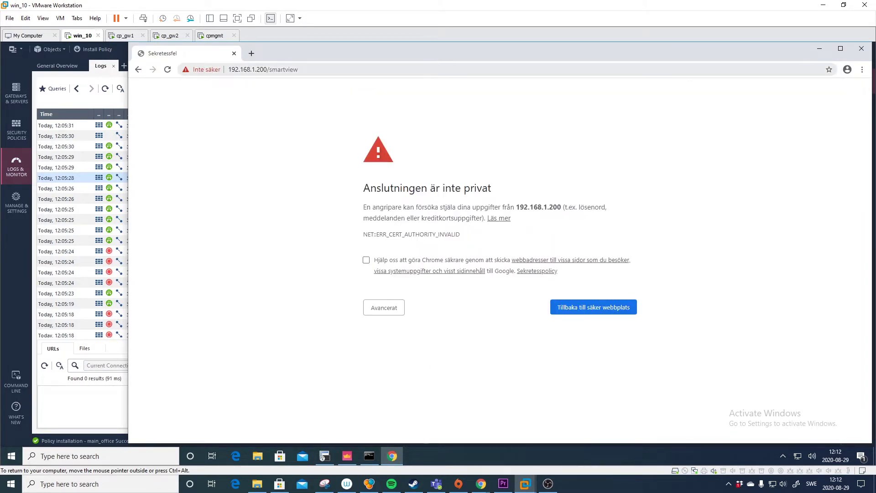
Bypass the certificate warning via Avancerat and Fortsätt till 192.168.1.200 (osäkert).
double_click(284, 69)
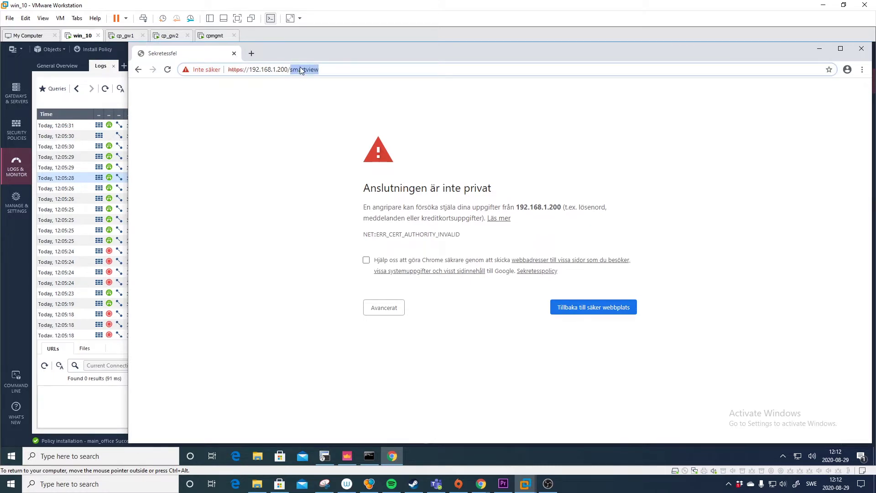
click(319, 69)
click(391, 307)
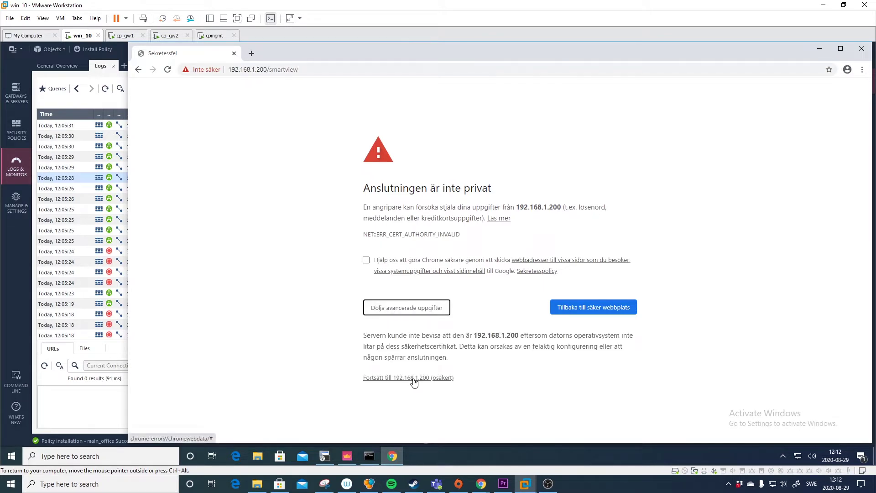
click(413, 379)
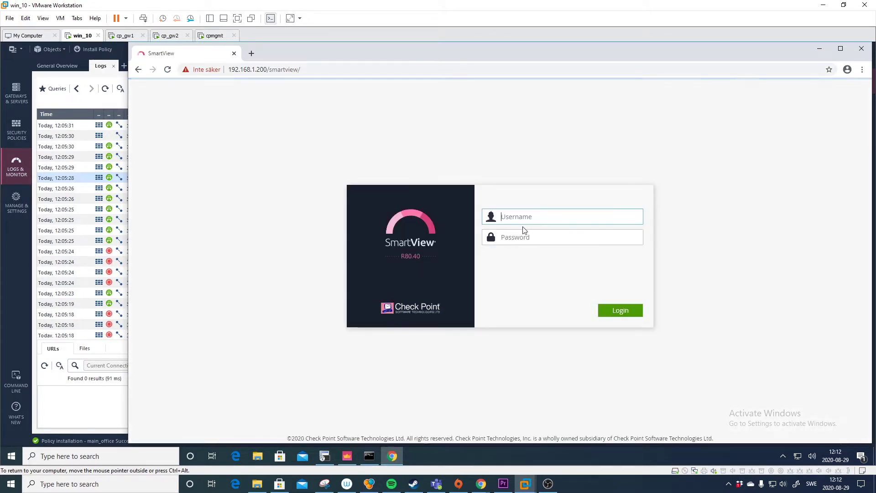
Log in to the SmartView form as admin with the account password.
text(admin)
key(Tab)
text(***)
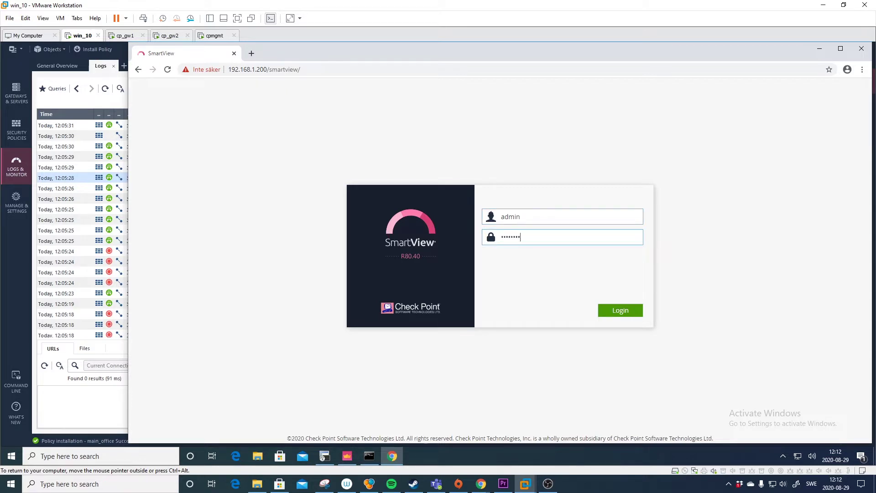
key(Return)
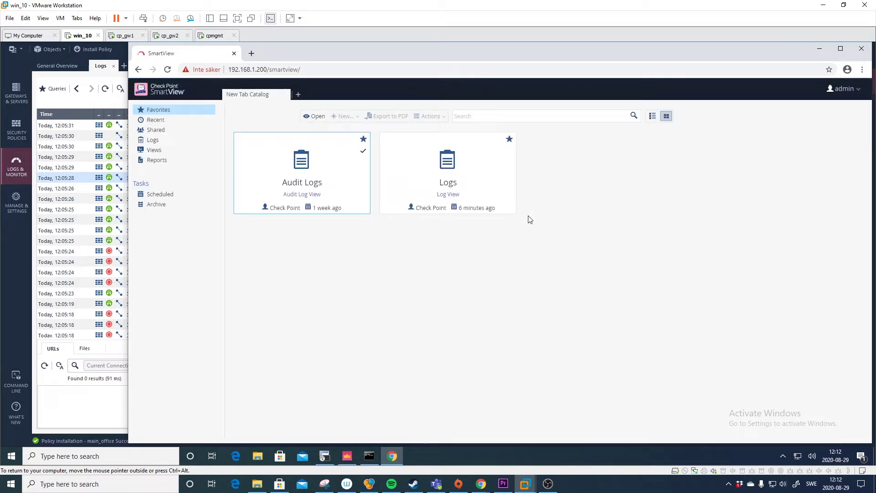
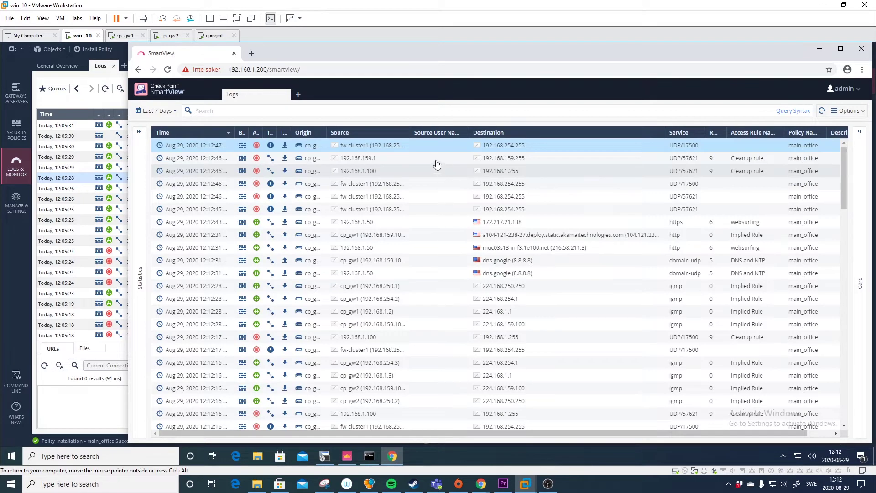
Maximize the SmartView window and show the Statistics and log Card detail panels.
click(840, 48)
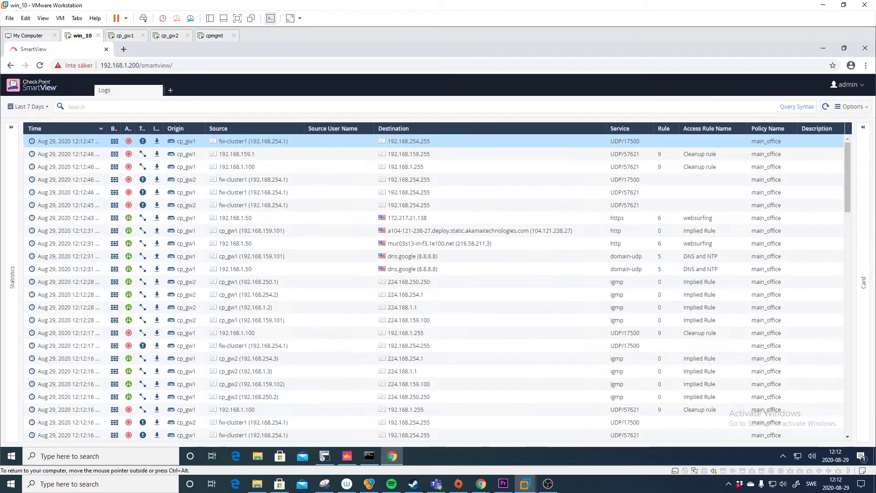
click(11, 129)
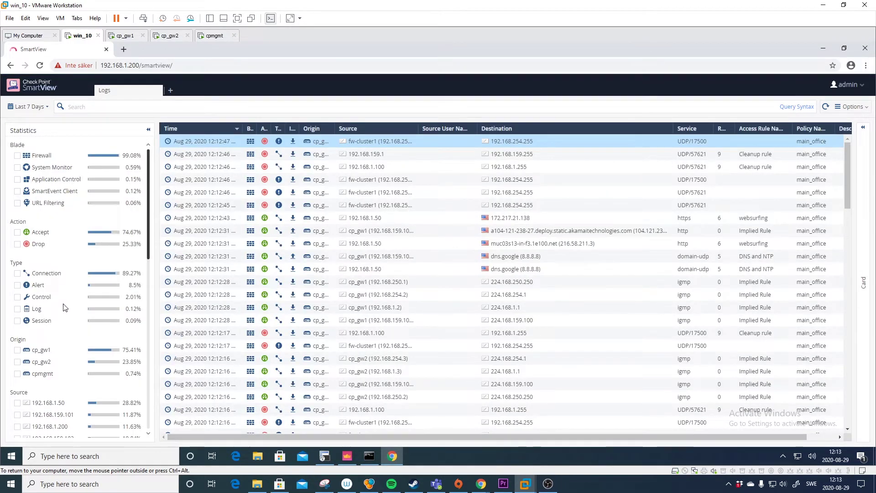
scroll(94, 359, down, 4)
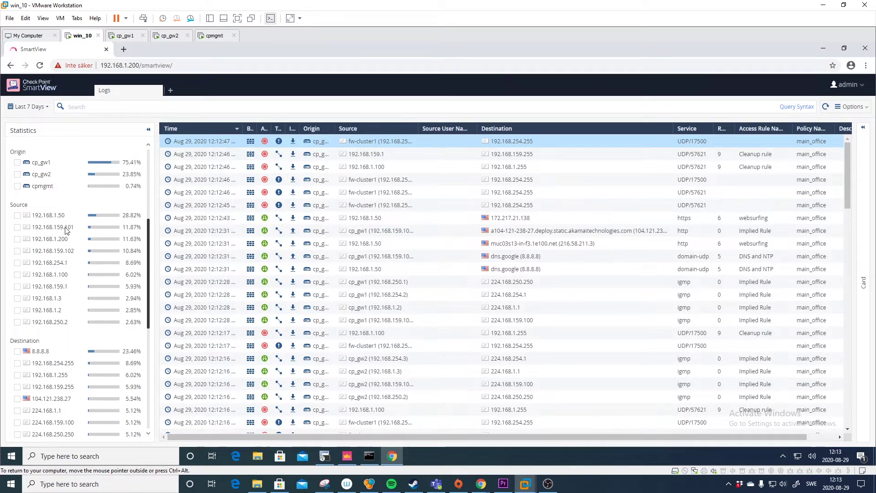
scroll(66, 306, up, 4)
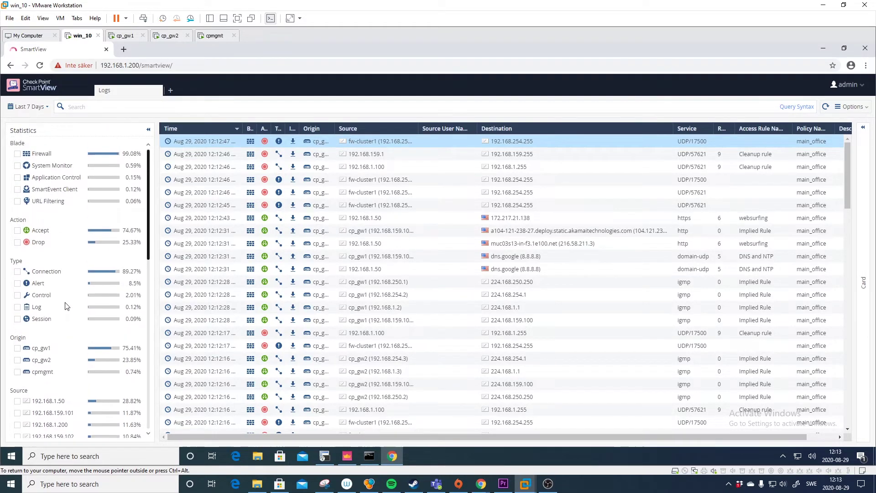
click(863, 128)
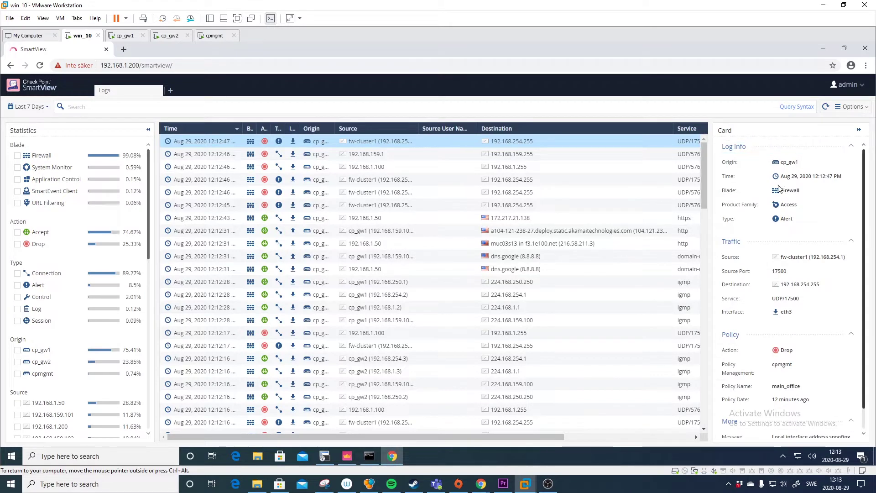
scroll(779, 233, down, 1)
scroll(777, 235, up, 1)
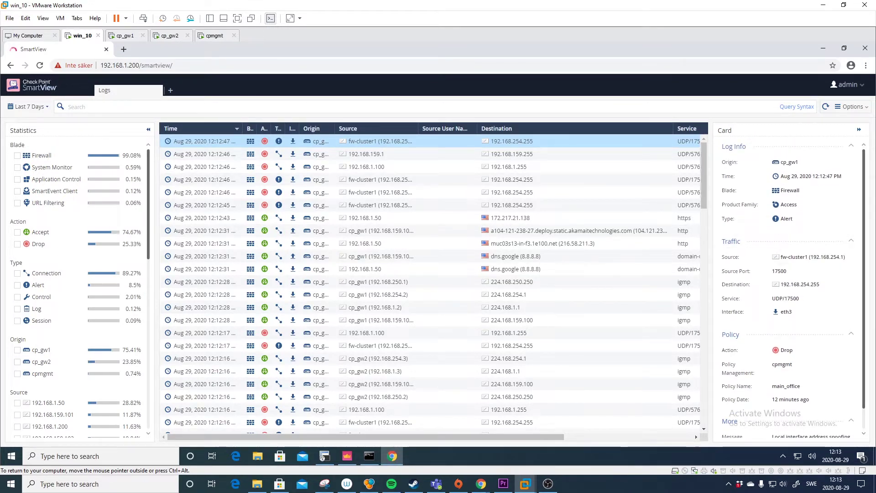
Search the logs for 192.168.1.50.
click(73, 106)
text(19)
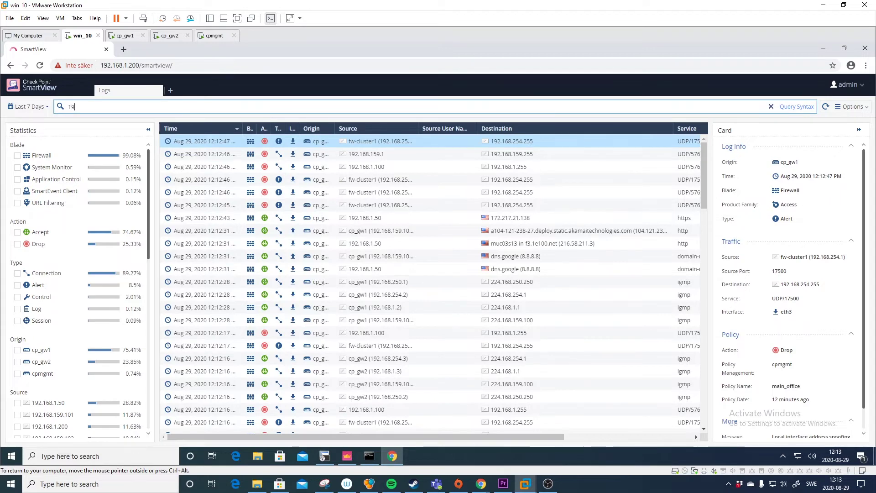
text(2.168.1.50)
key(Return)
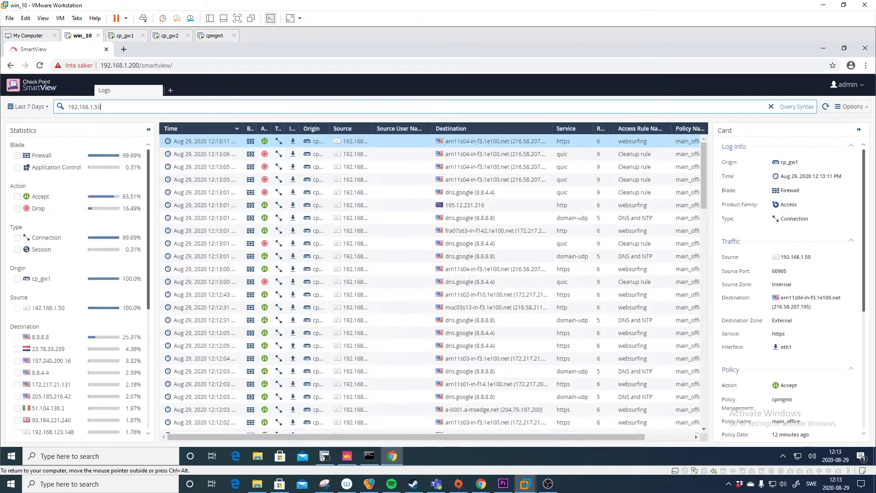
key(ctrl+a)
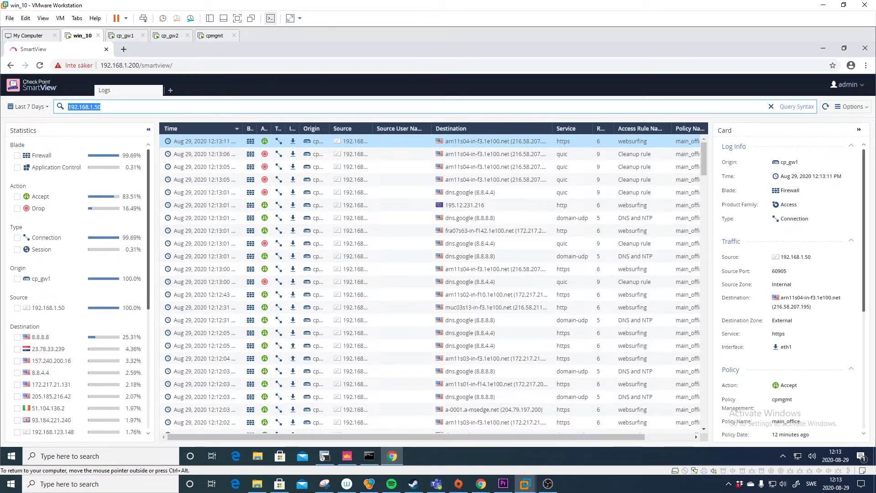
click(101, 107)
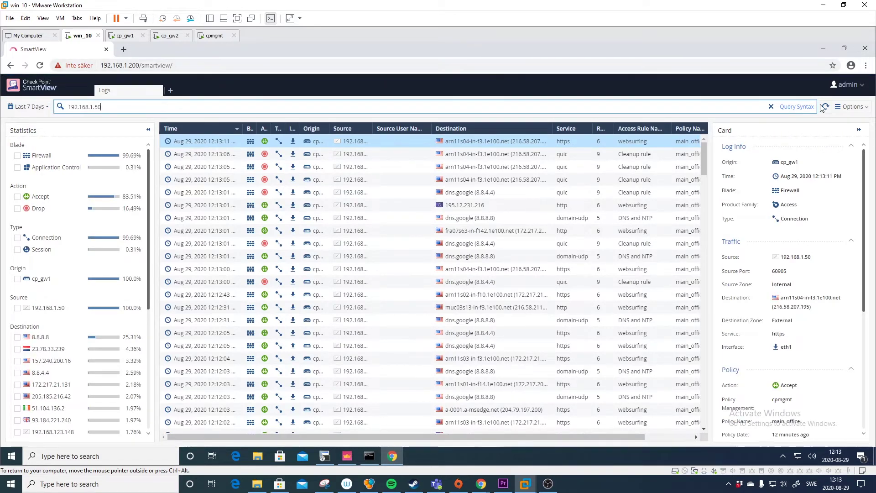
Export all logs with all columns to Excel, then open a New Tab Catalog.
click(852, 106)
mouse_move(833, 142)
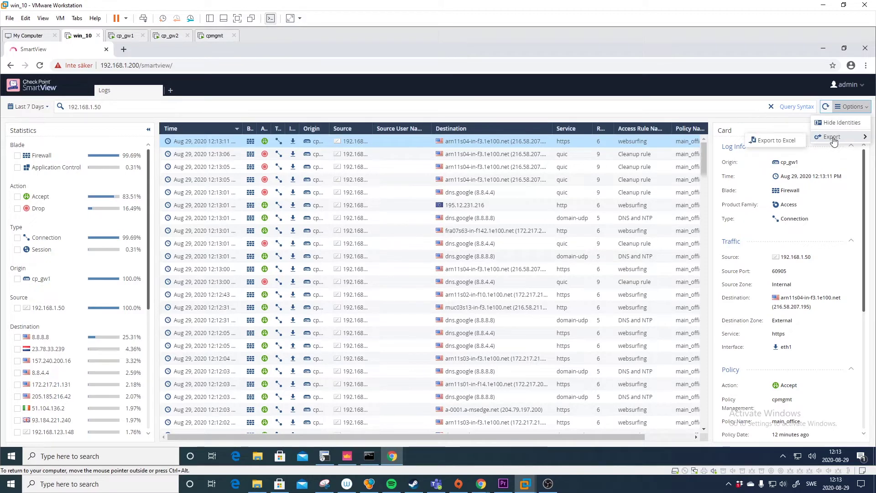
click(776, 140)
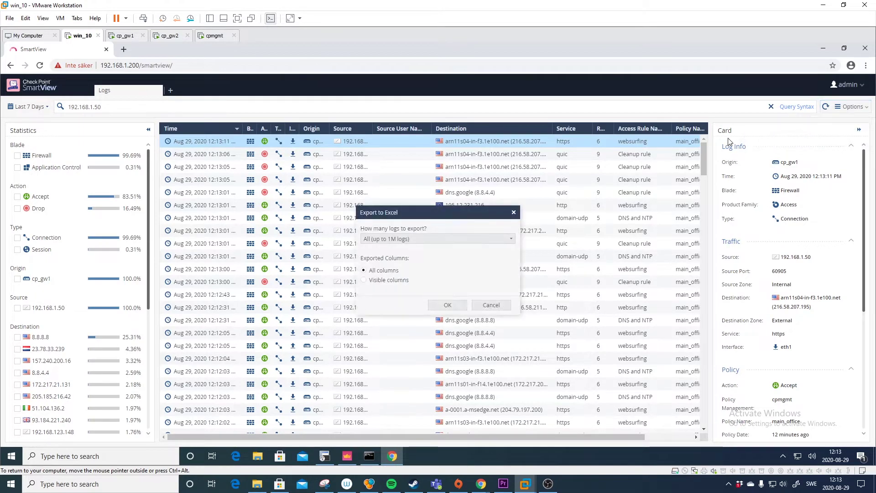
click(407, 238)
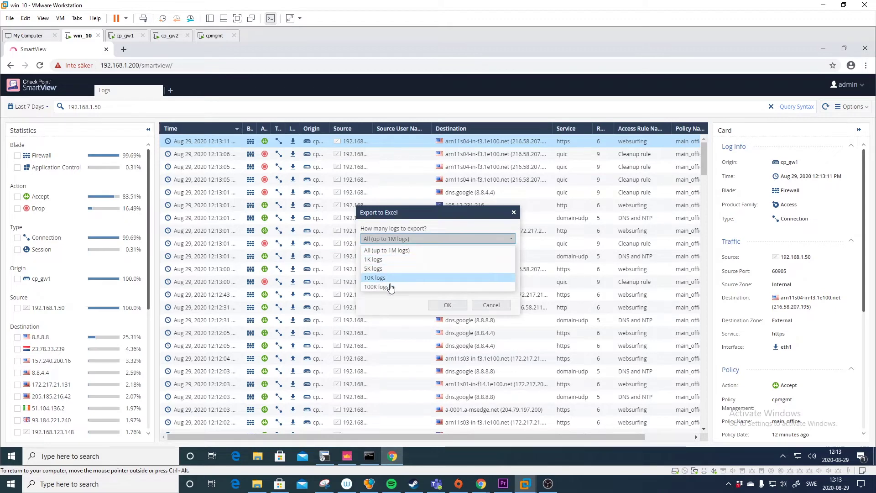
click(404, 250)
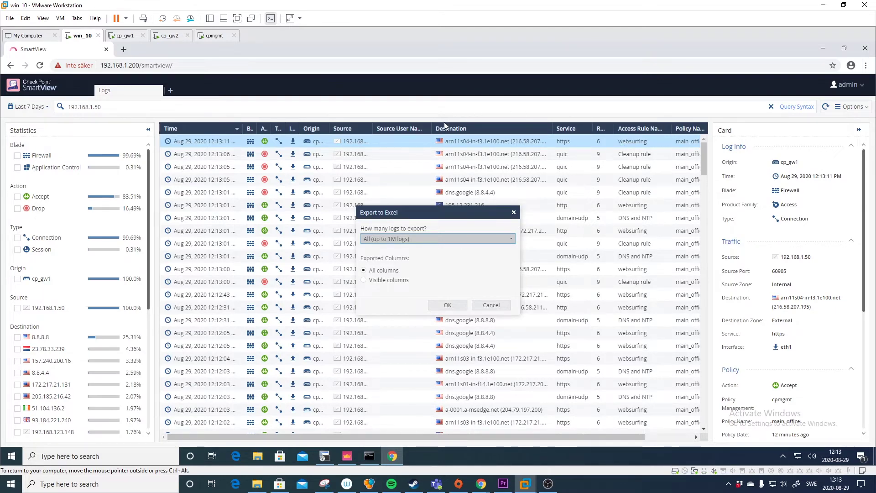
click(448, 305)
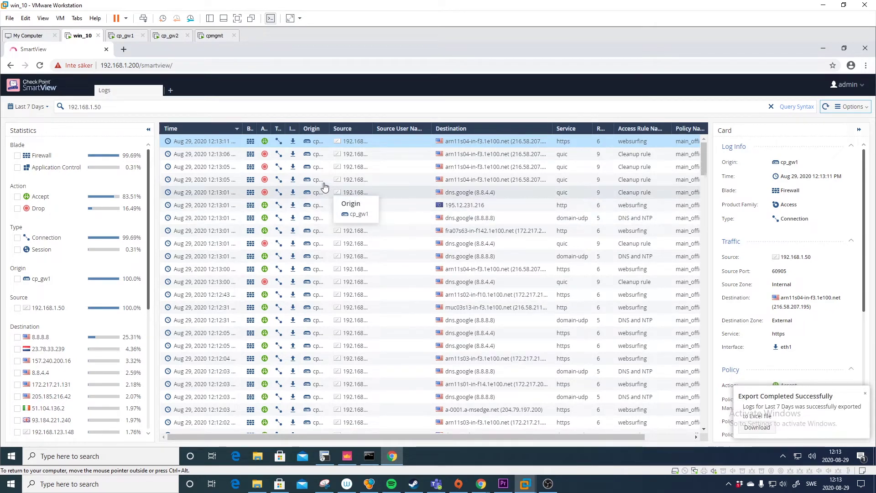
click(170, 90)
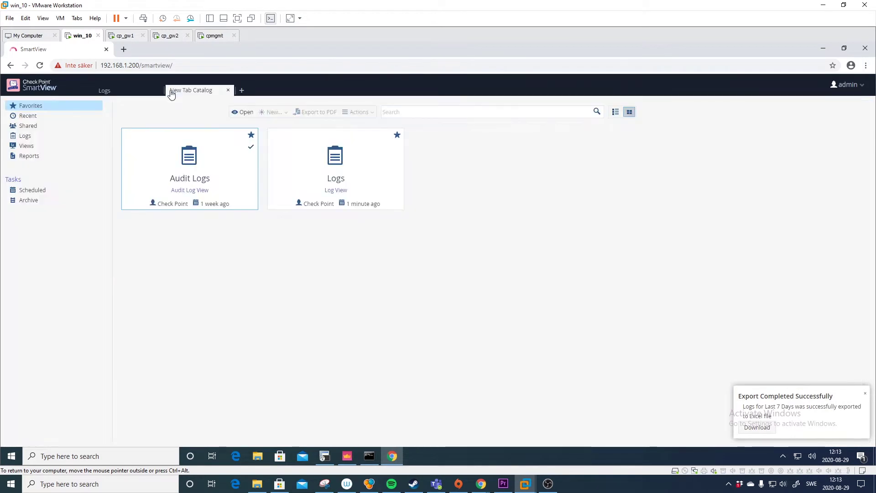
Download the completed Logs export from the Tasks Archive.
click(40, 195)
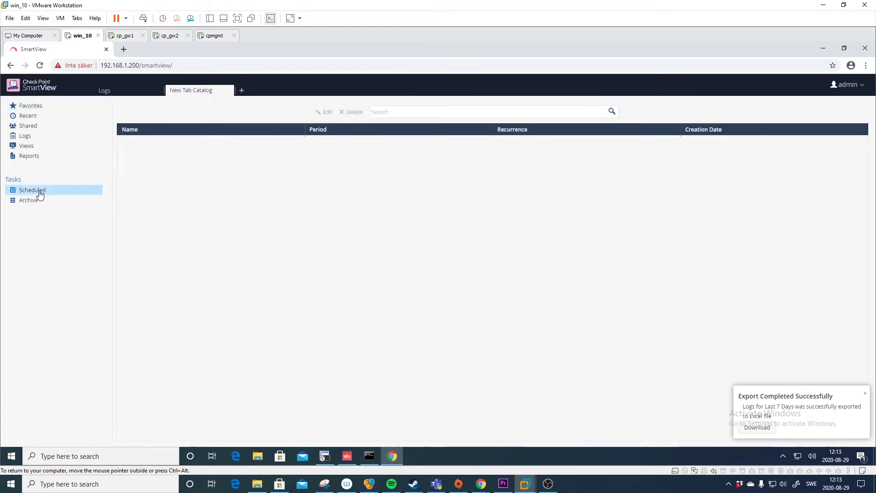
click(38, 199)
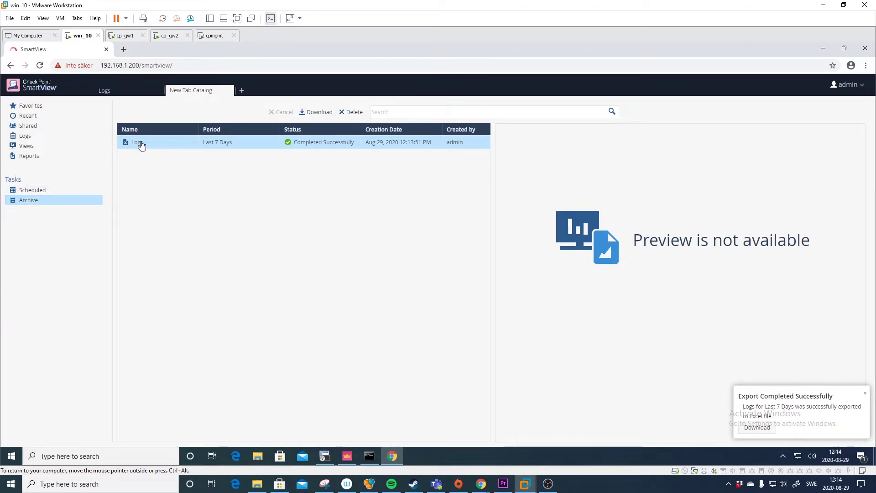
click(316, 112)
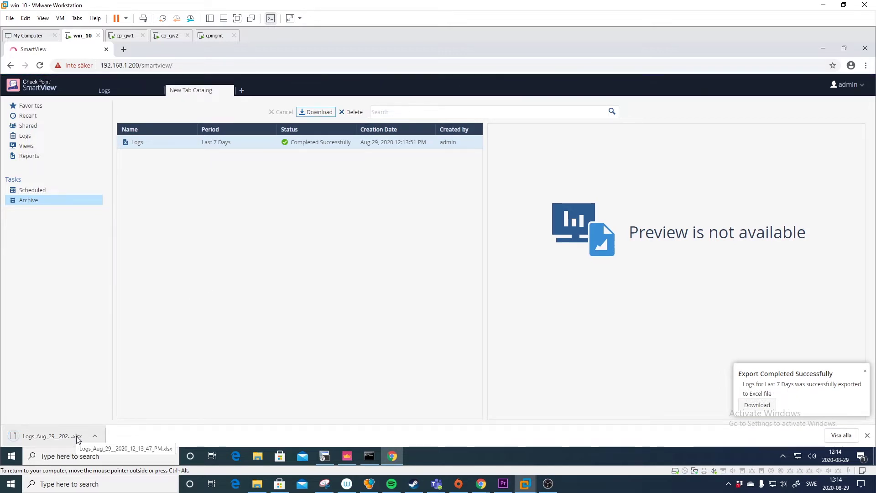
Open the downloaded xlsx file in WordPad, then close WordPad.
click(77, 437)
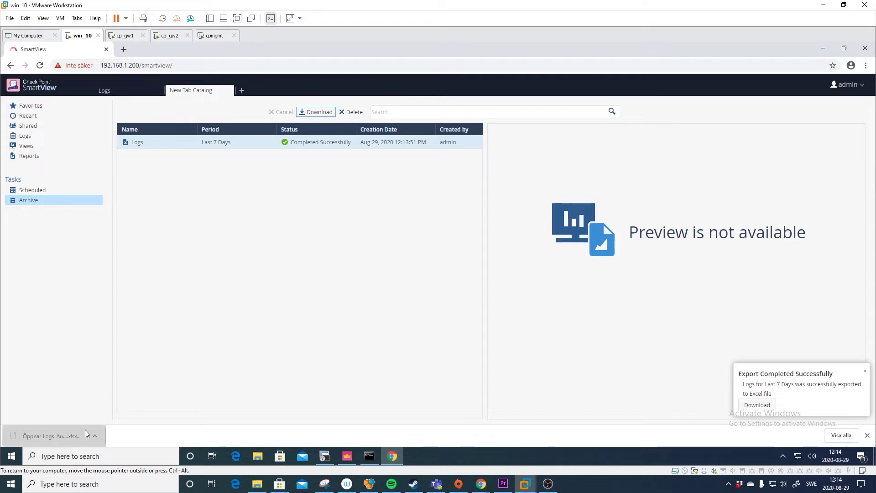
click(396, 206)
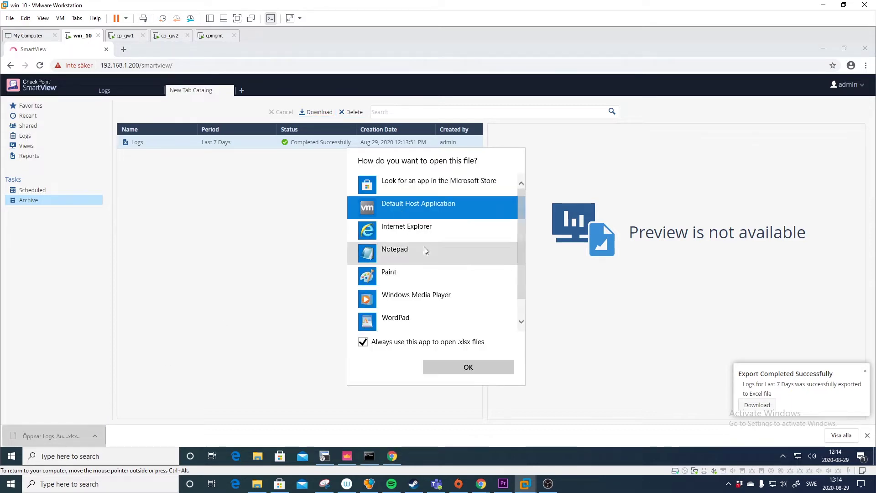
scroll(425, 264, down, 1)
click(423, 292)
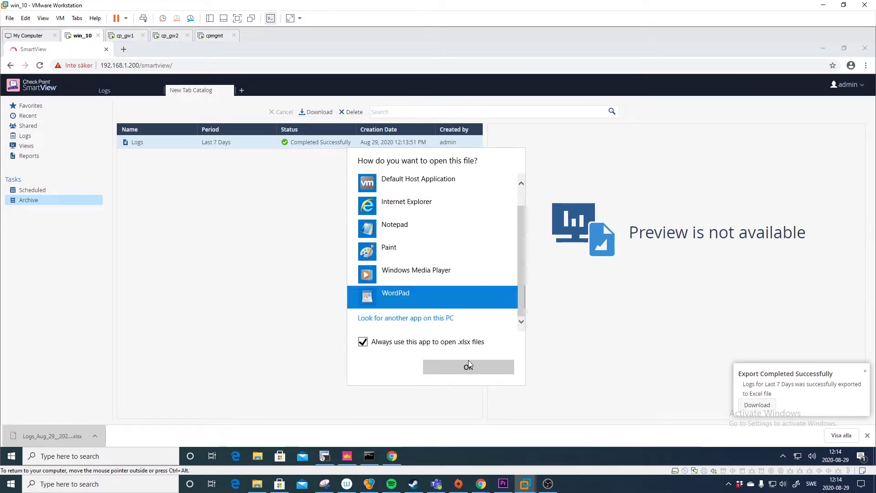
click(470, 366)
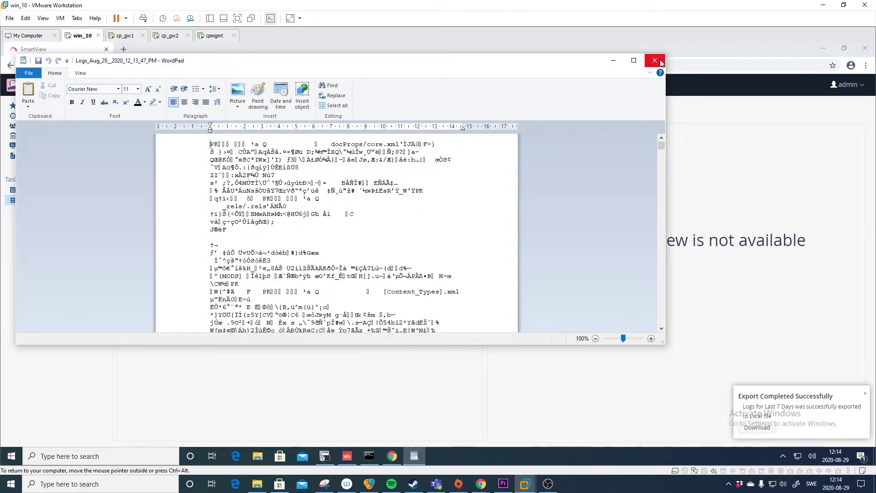
click(656, 61)
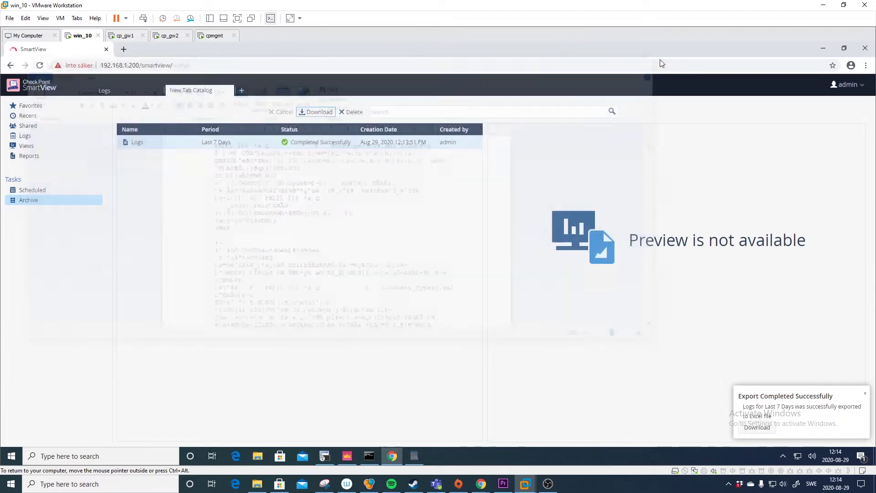
Paste the exported Logs xlsx from local Downloads into Shared Folders (Z:) Downloads.
click(257, 456)
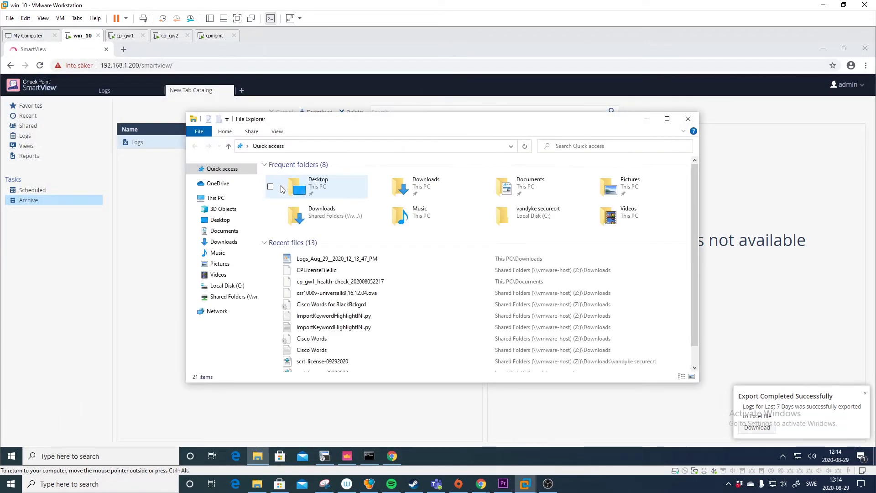
double_click(347, 217)
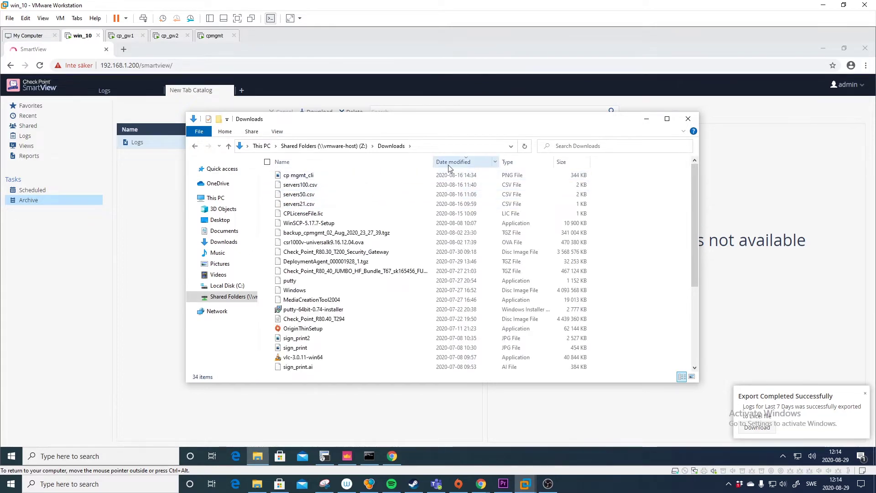
click(238, 244)
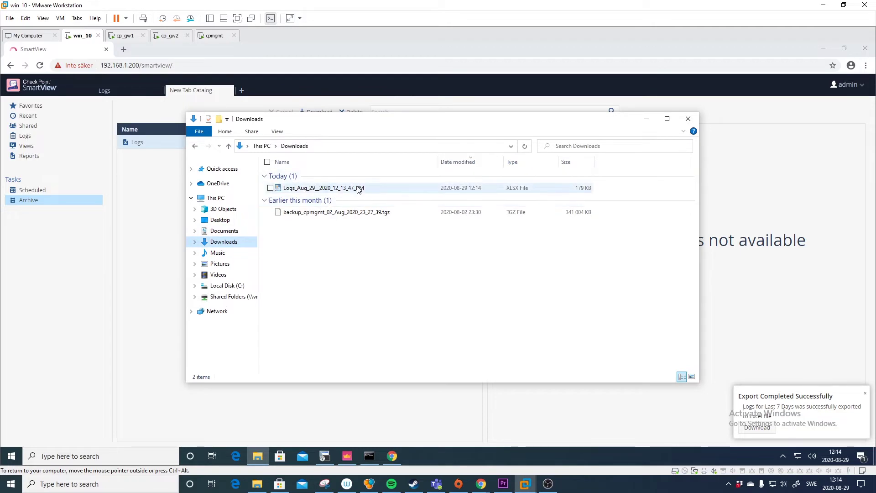
click(359, 190)
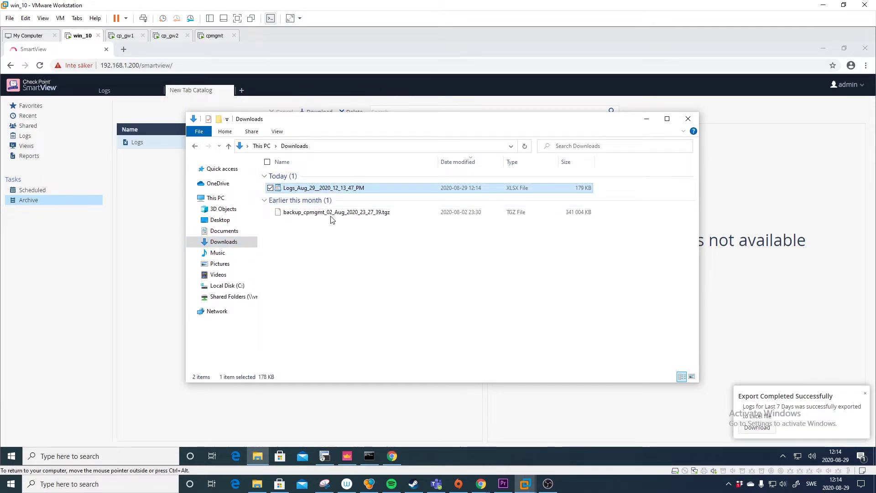
click(250, 297)
double_click(312, 177)
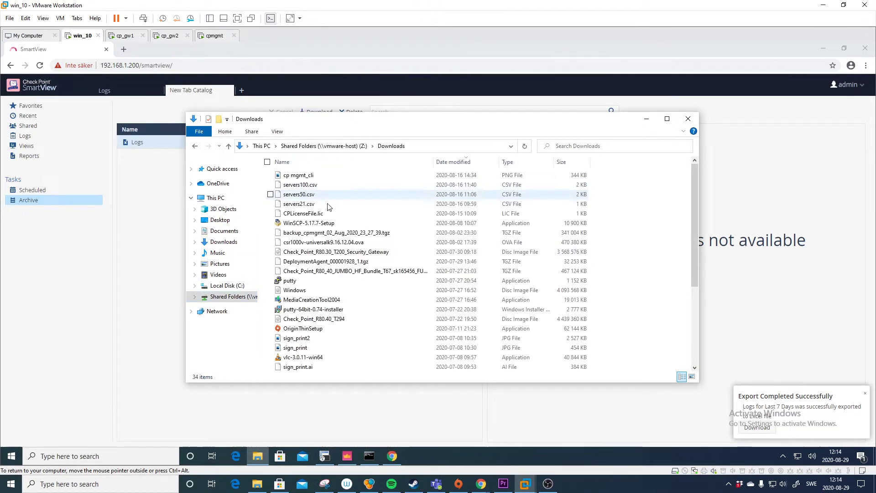
key(ctrl+v)
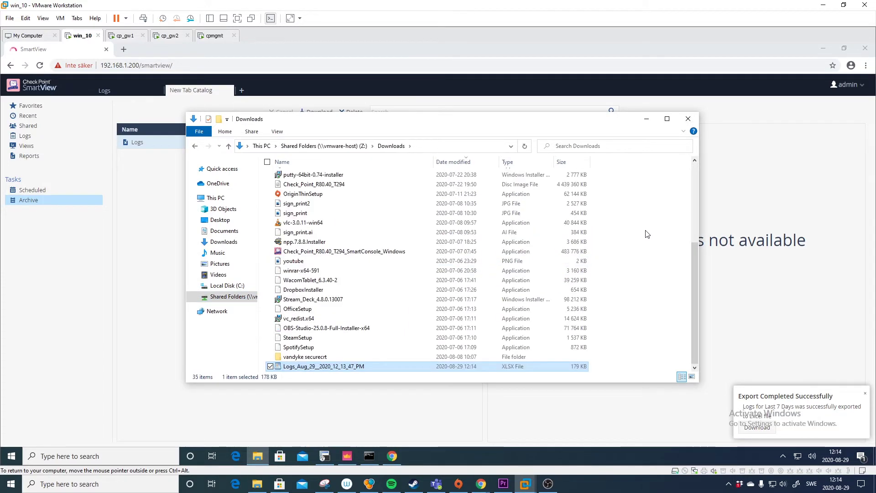
click(257, 483)
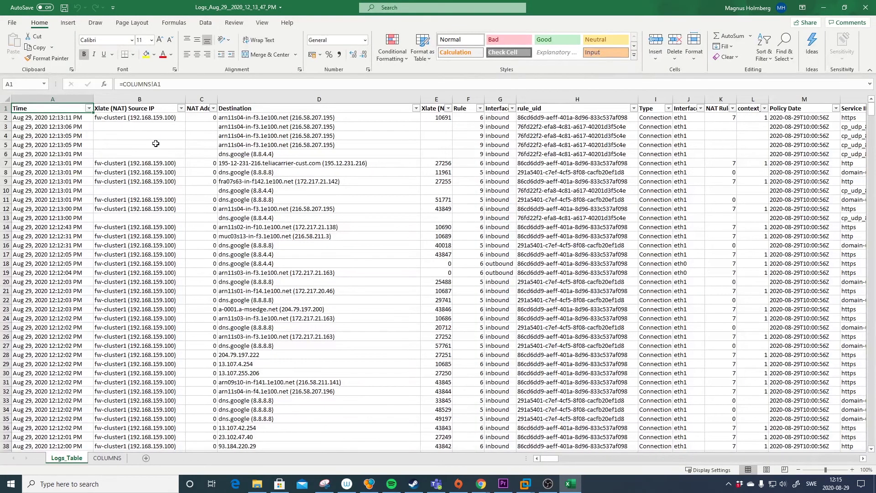
Check the Log Server Origin and Service filter lists, then widen columns B and E.
drag(546, 461, 567, 463)
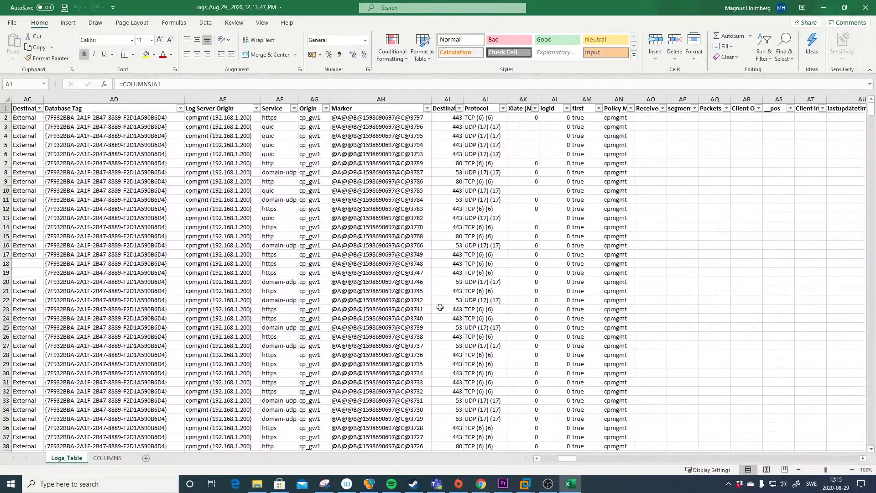
click(257, 109)
click(258, 109)
click(294, 108)
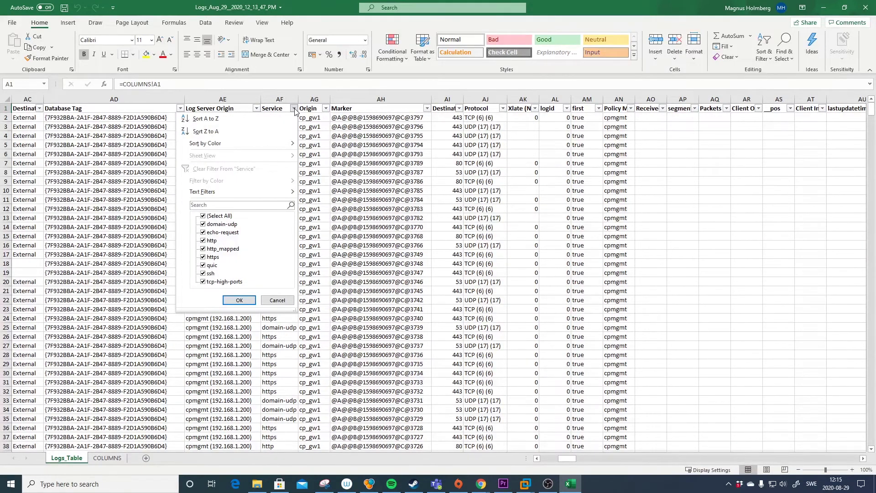
click(294, 110)
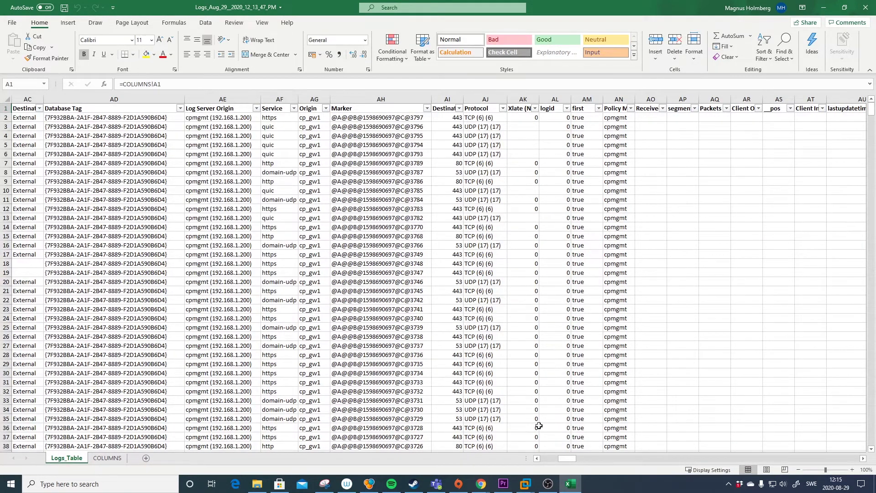
drag(577, 458, 549, 461)
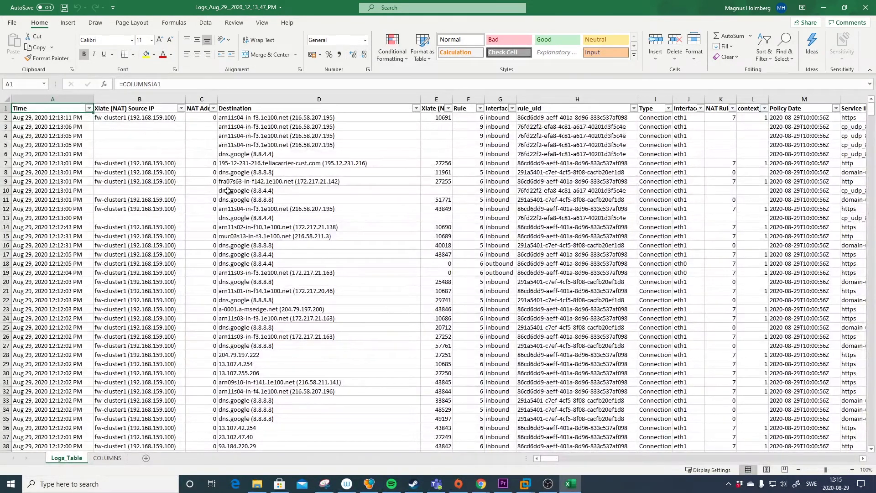
drag(186, 99, 215, 99)
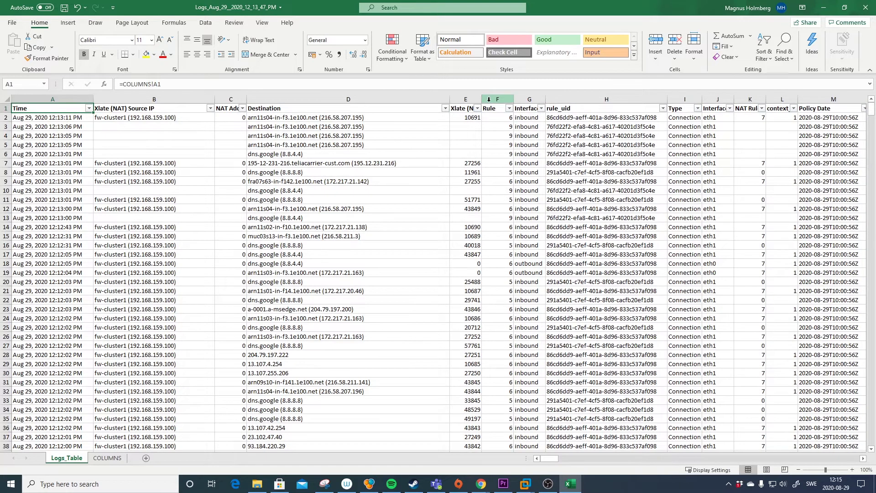
drag(481, 99, 532, 99)
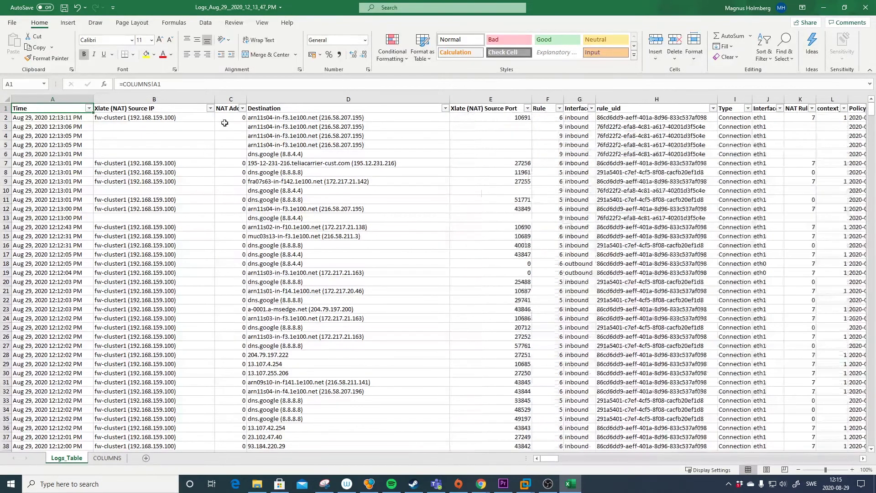
Find 192.168.1.50 in the sheet, select the Source column, then minimize Excel.
click(187, 127)
key(ctrl+f)
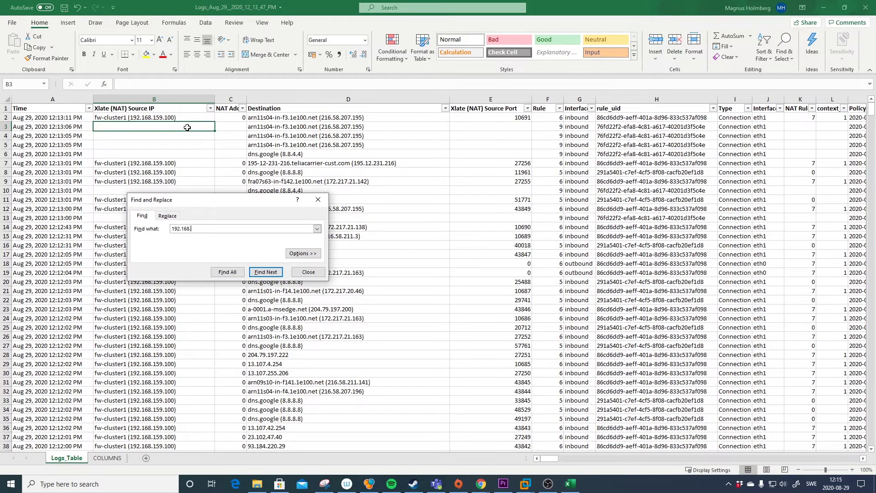
key(Return)
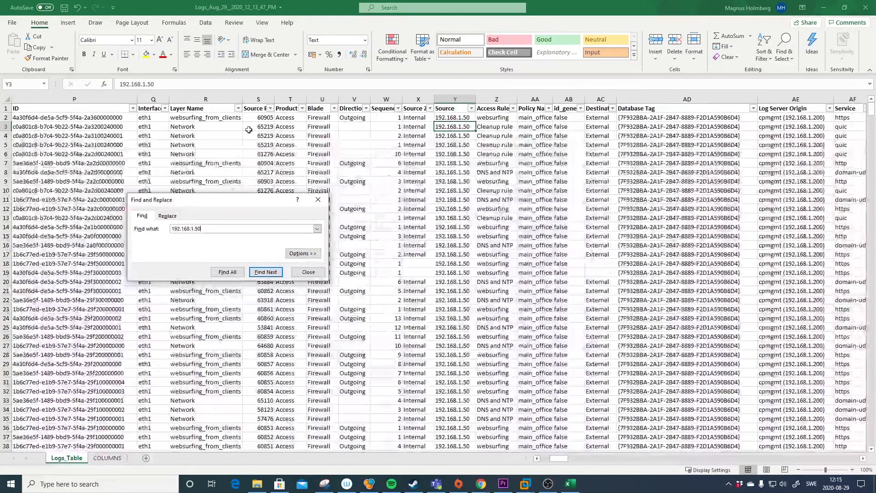
click(460, 99)
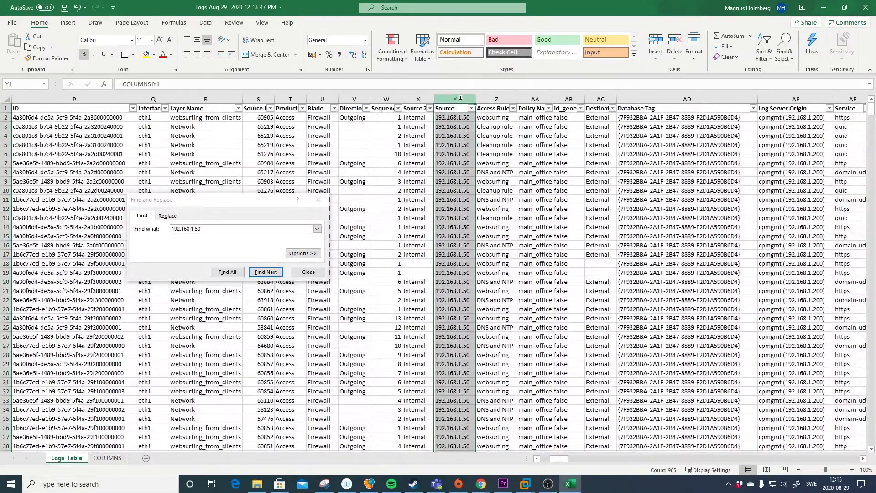
click(306, 273)
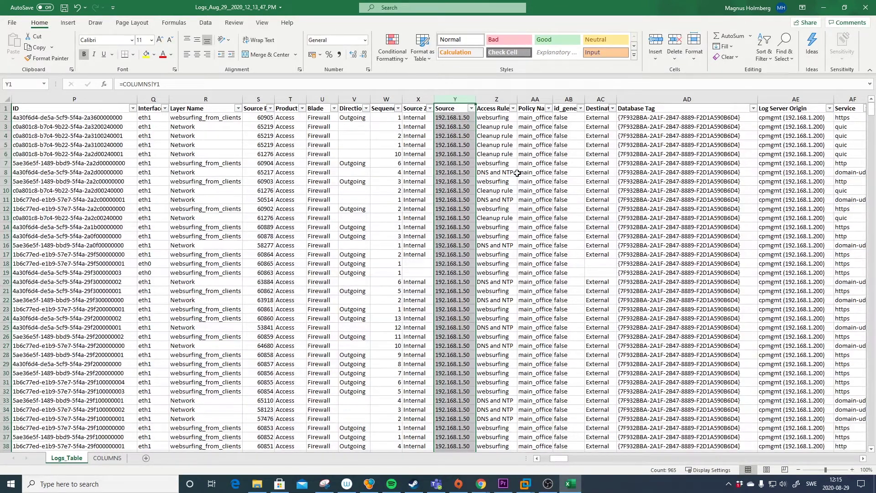
click(823, 8)
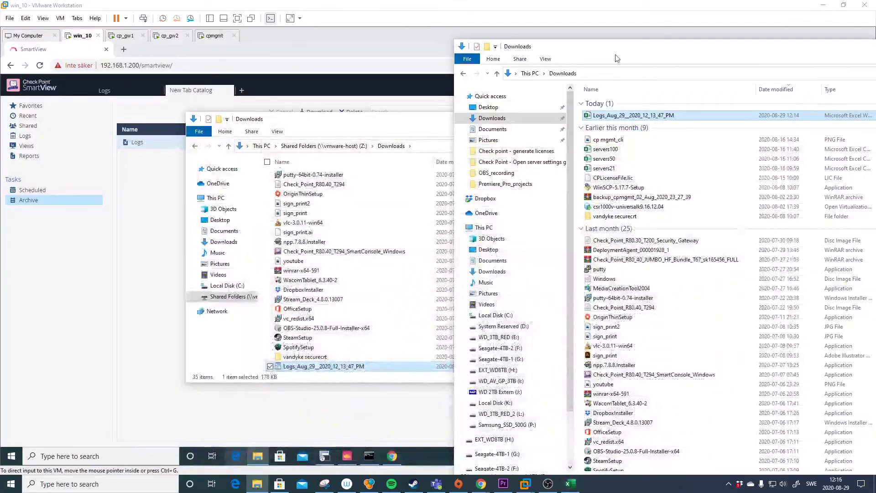
Return to the VM and bring SmartConsole's filtered 192.168.1.50 log view forward.
click(149, 197)
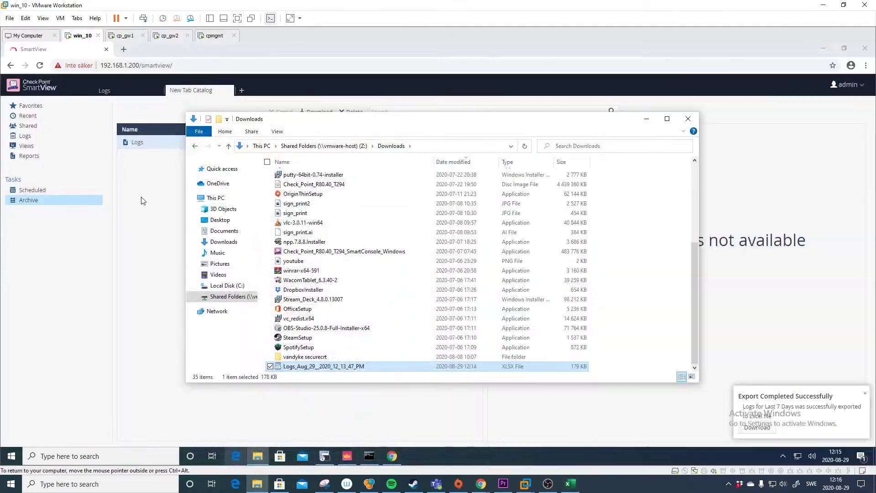
click(138, 111)
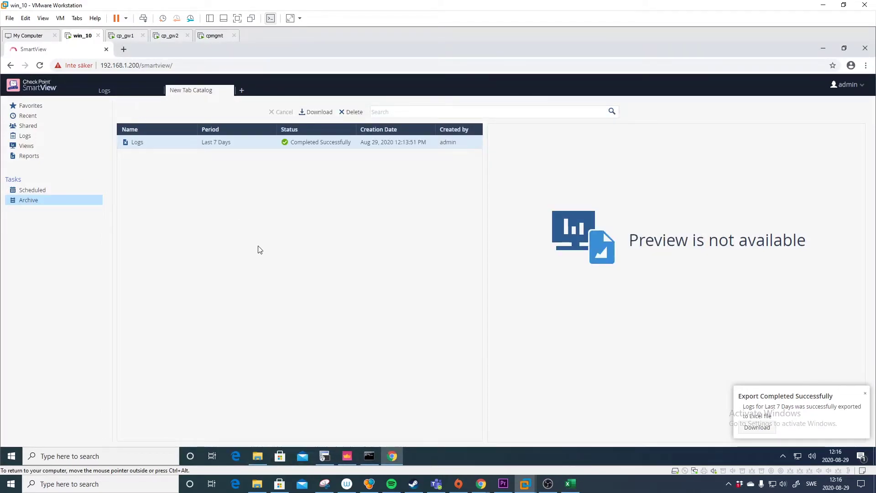
click(347, 456)
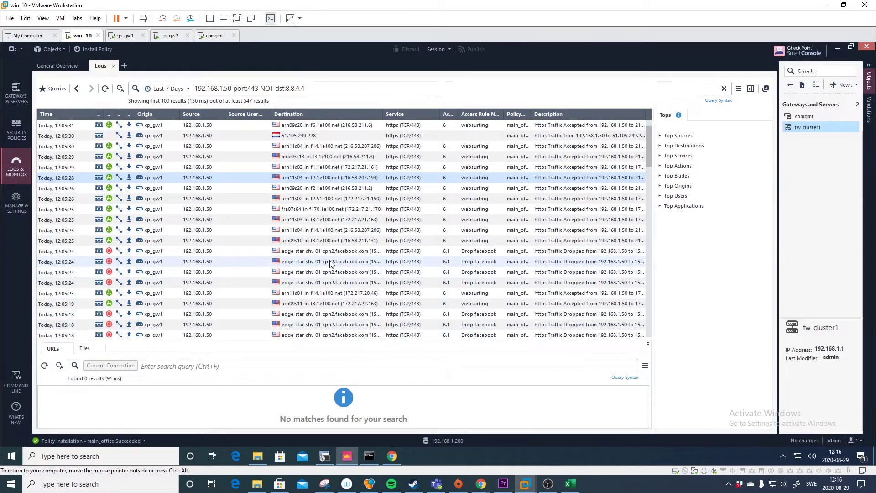
Delete Media Streams from rule 6.2's services, leaving only YouTube, and publish.
click(24, 135)
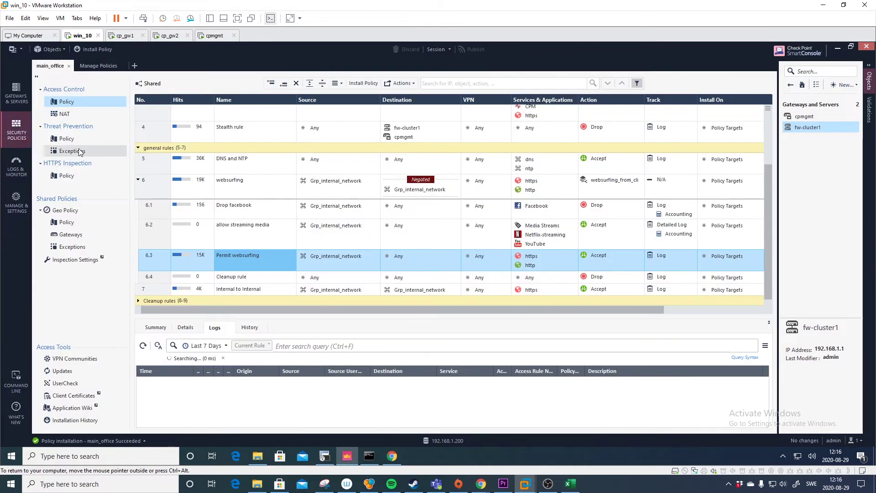
click(542, 236)
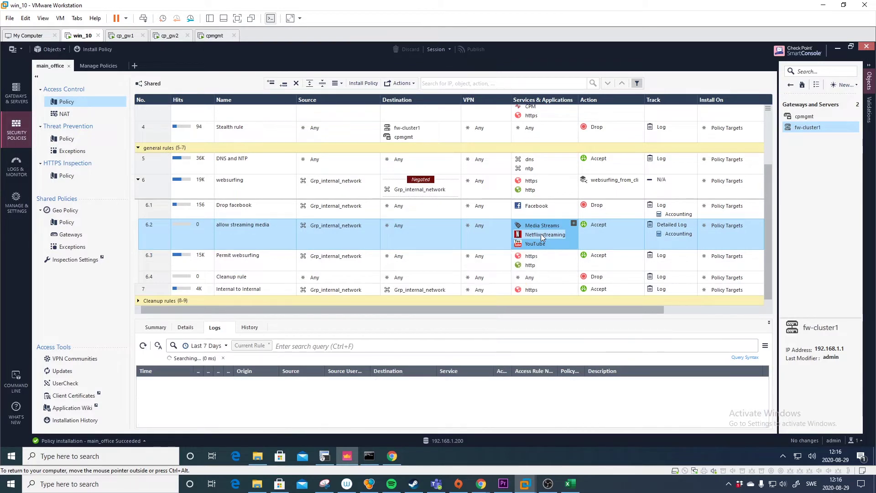
mouse_move(541, 234)
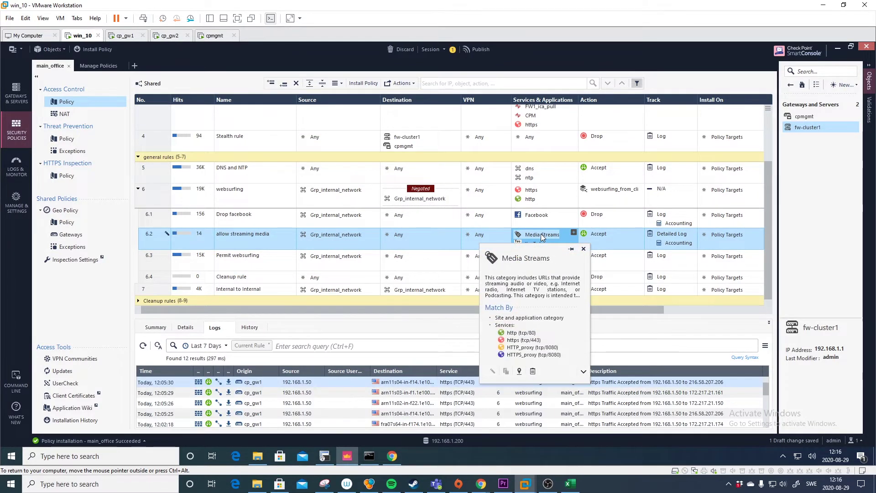
key(Delete)
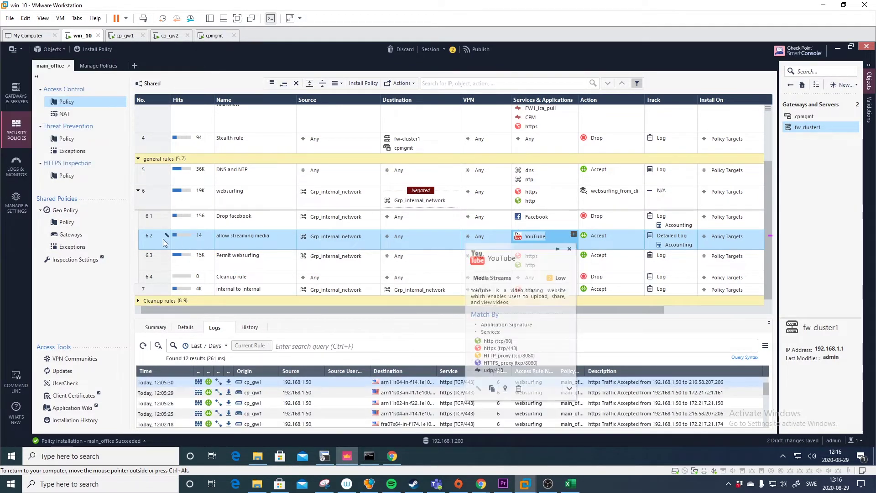
click(477, 49)
click(482, 309)
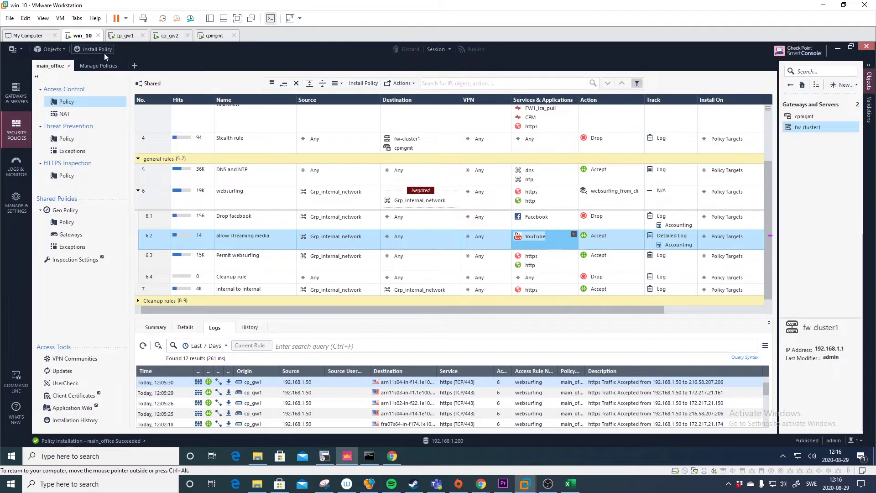
Install the main_office policy on fw-cluster1 using Ctrl+Shift+Enter.
key(ctrl+shift+Return)
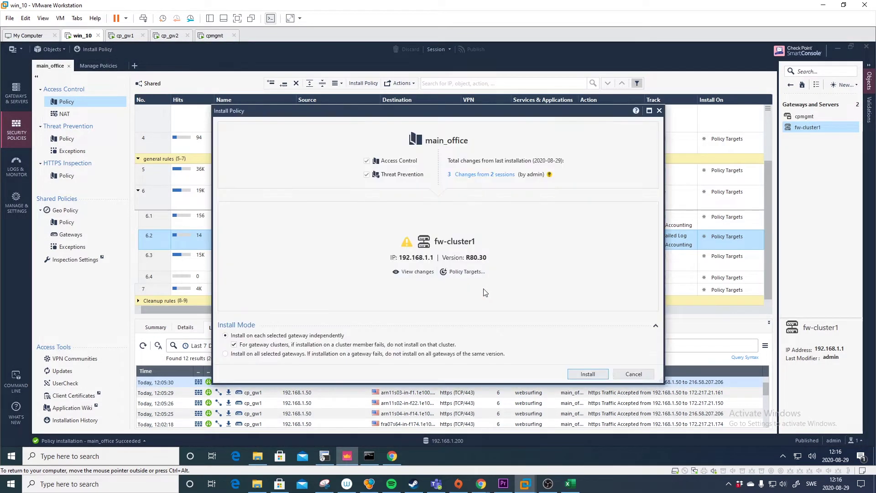
click(588, 373)
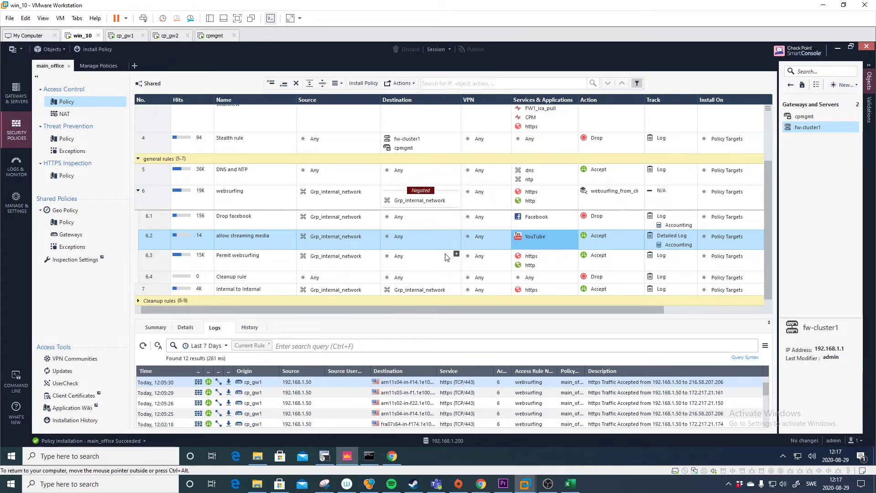
Open Audit Logs in a new tab and inspect the 12:12:44 Log In and 12:16:30 Modify Rule entries.
click(19, 169)
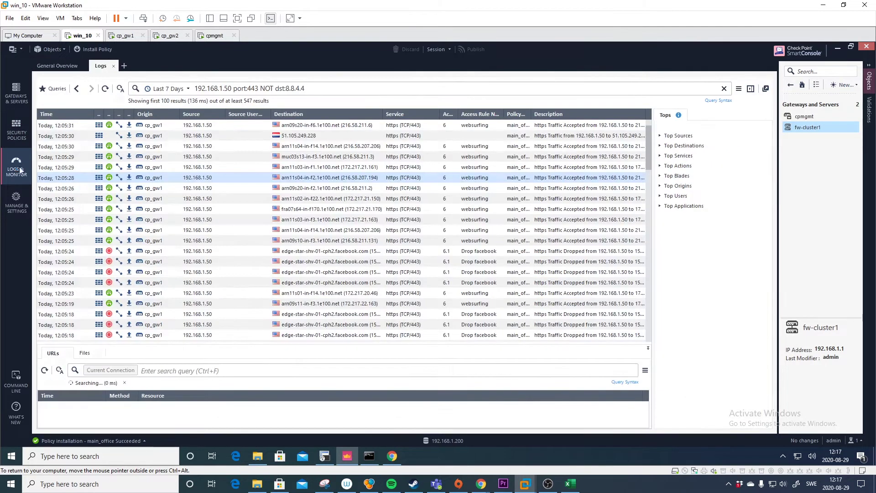
click(124, 66)
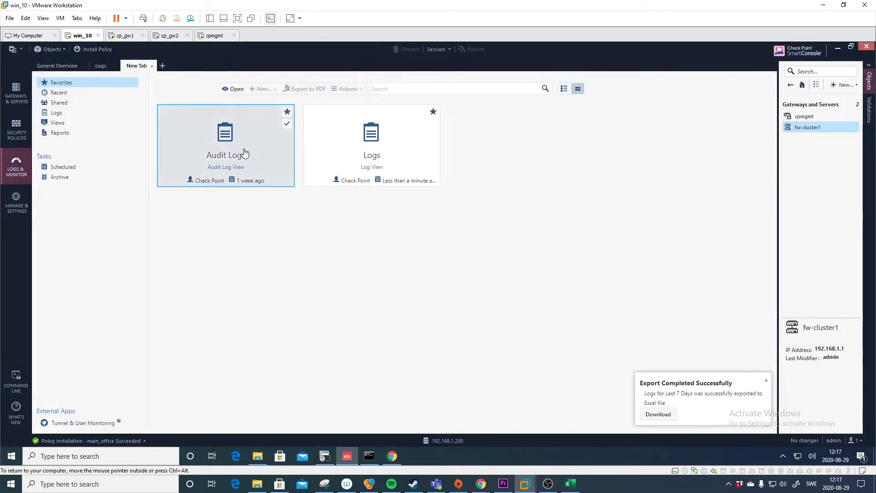
double_click(237, 152)
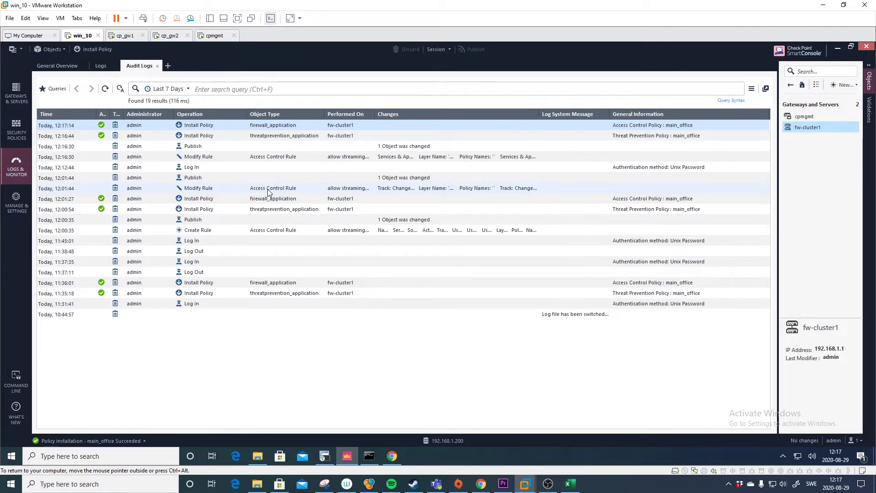
click(210, 168)
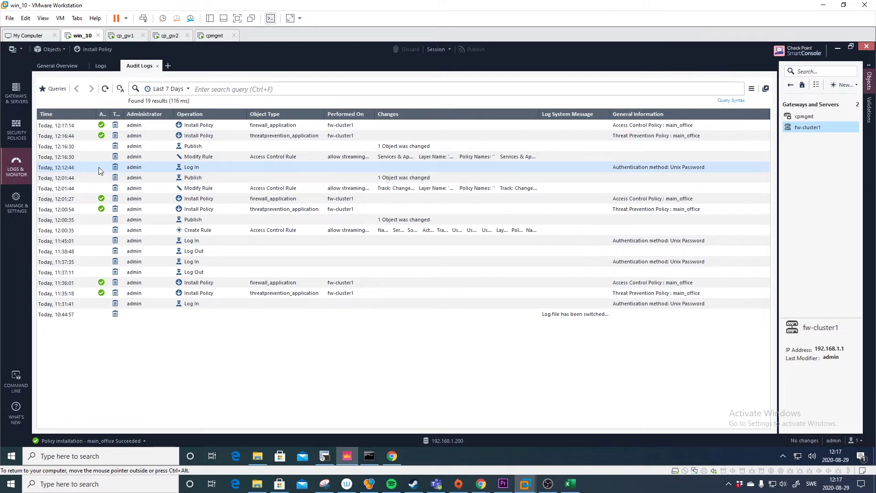
click(205, 157)
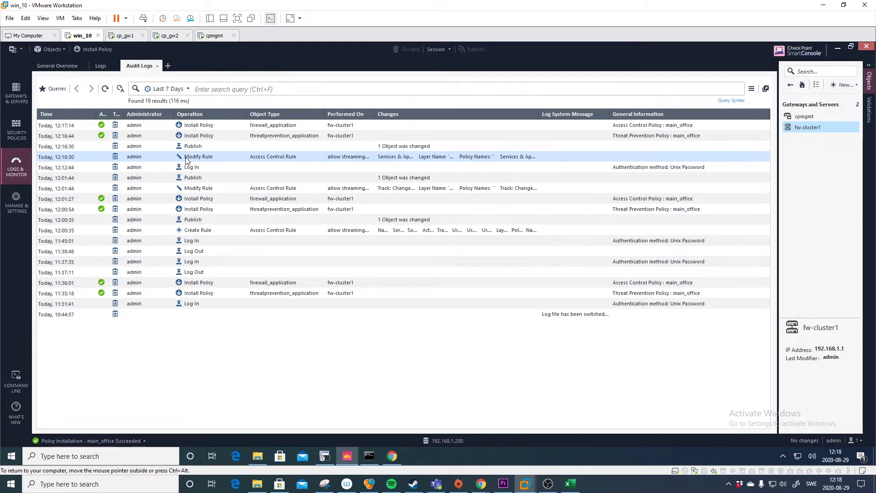
double_click(186, 160)
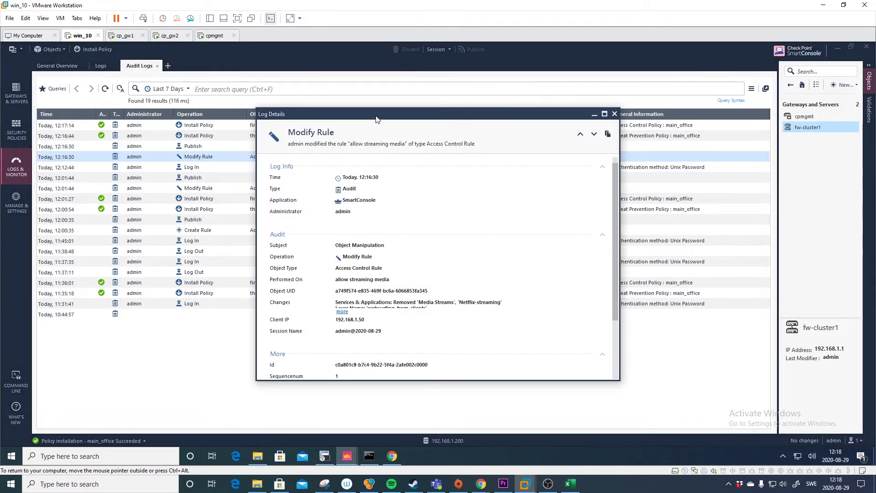
drag(376, 117, 265, 54)
drag(507, 314, 607, 427)
click(232, 248)
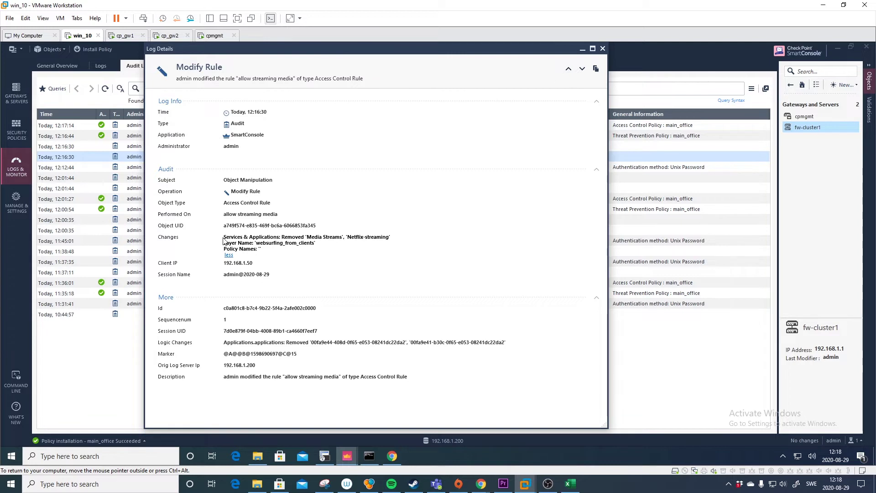
drag(223, 237, 304, 236)
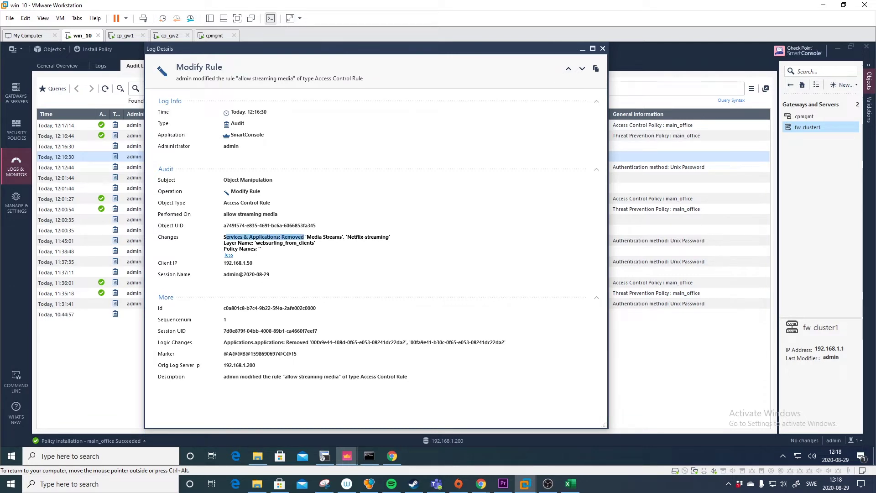
drag(391, 237, 307, 236)
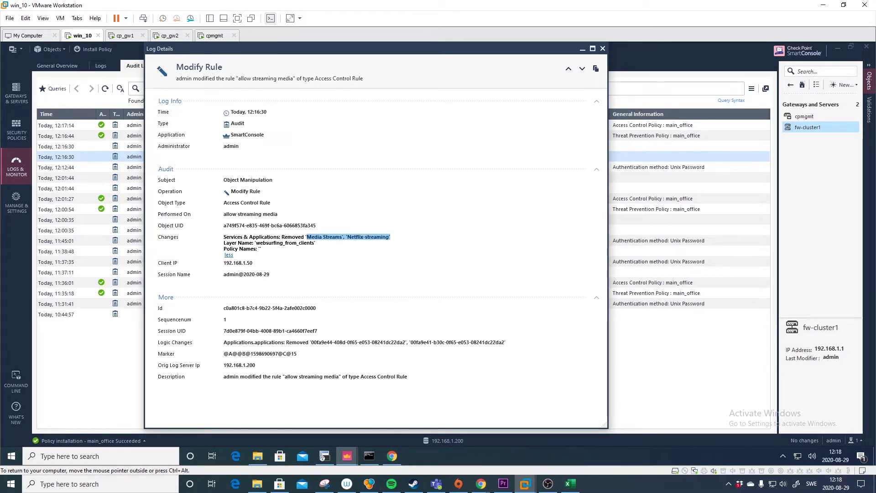
drag(256, 242, 315, 243)
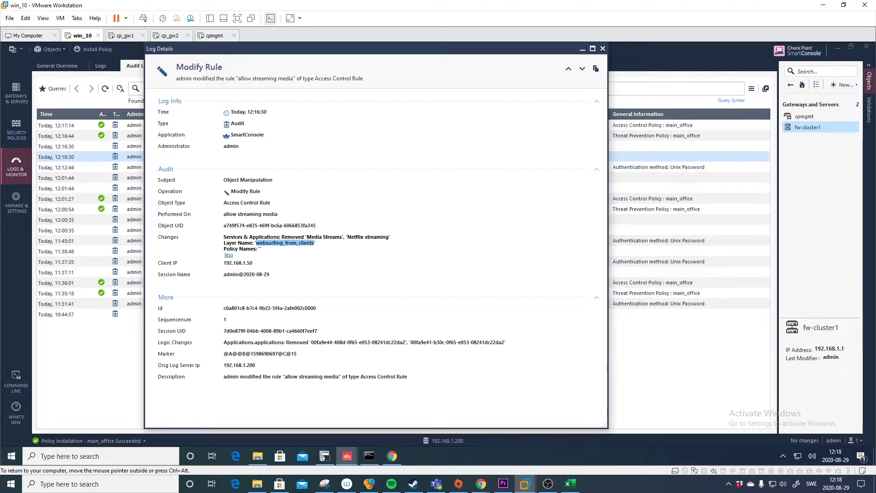
click(315, 243)
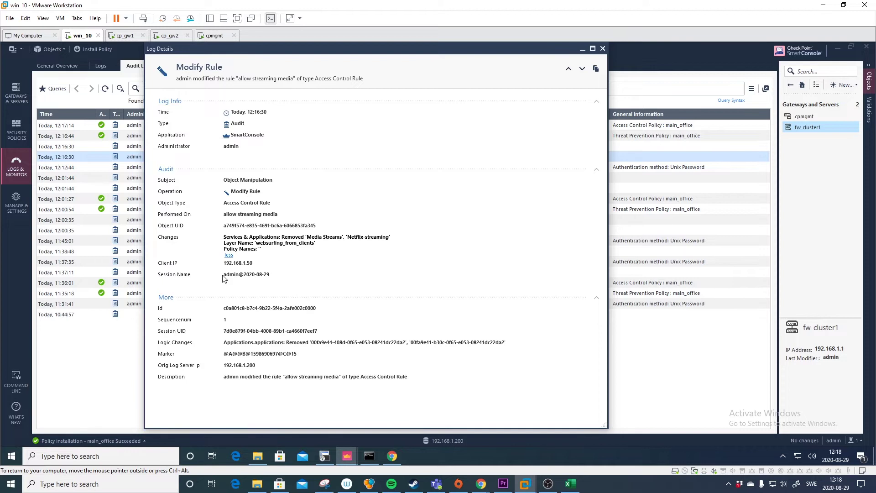
drag(223, 275, 249, 275)
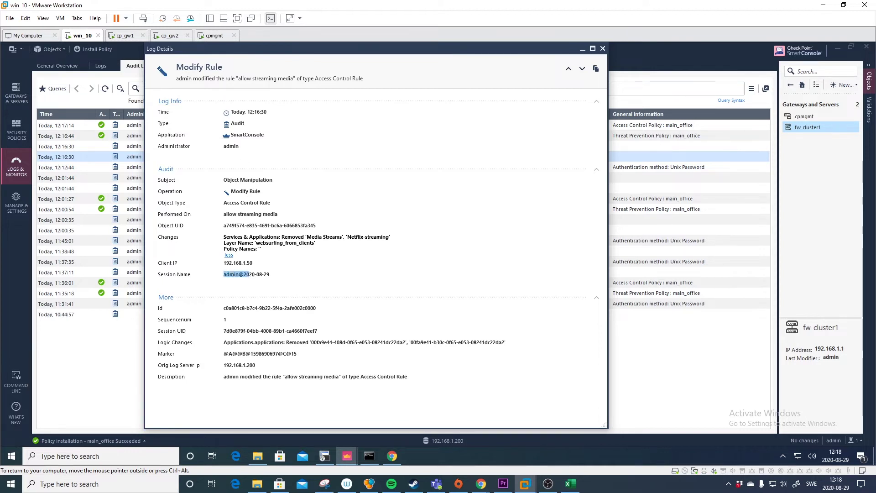
double_click(231, 146)
drag(230, 112, 267, 112)
click(247, 111)
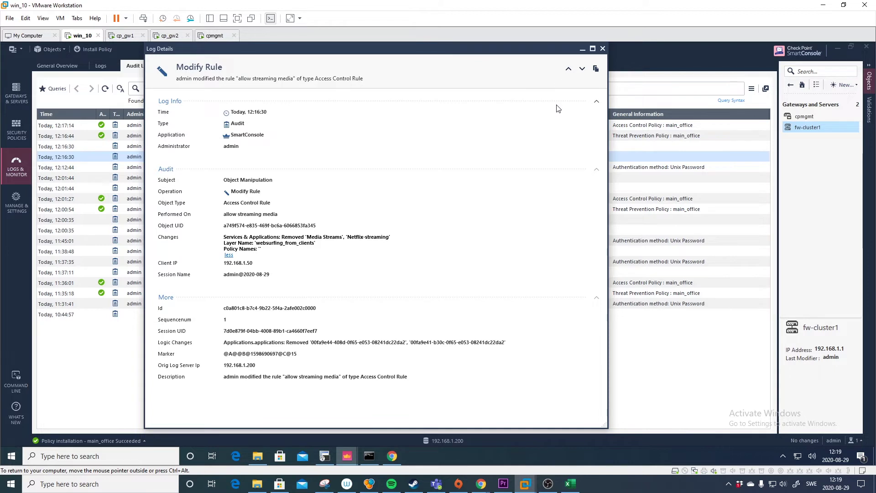
click(602, 49)
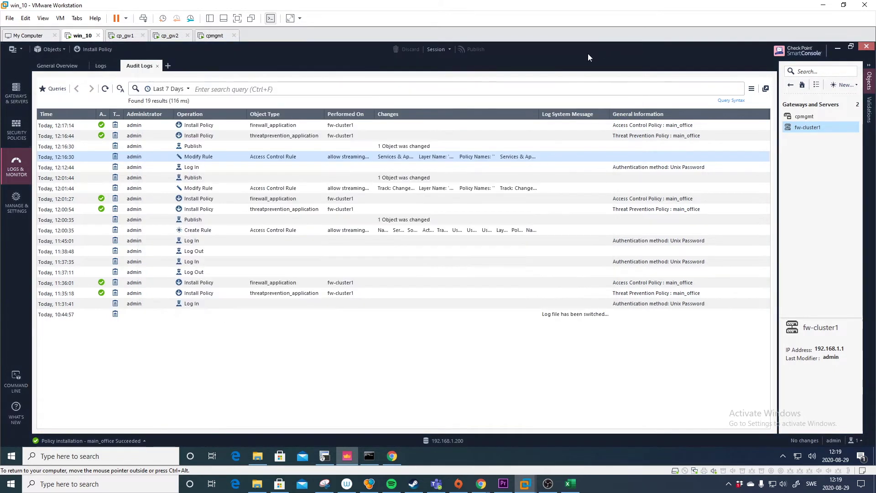
click(253, 145)
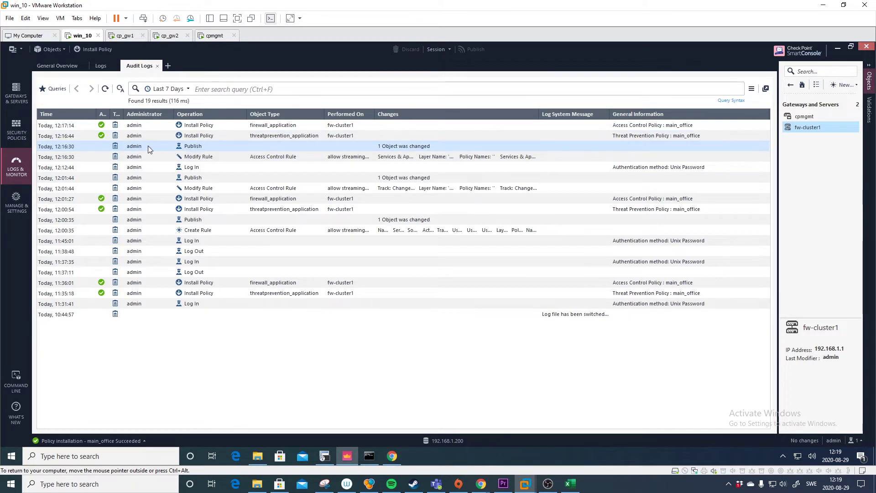
double_click(193, 146)
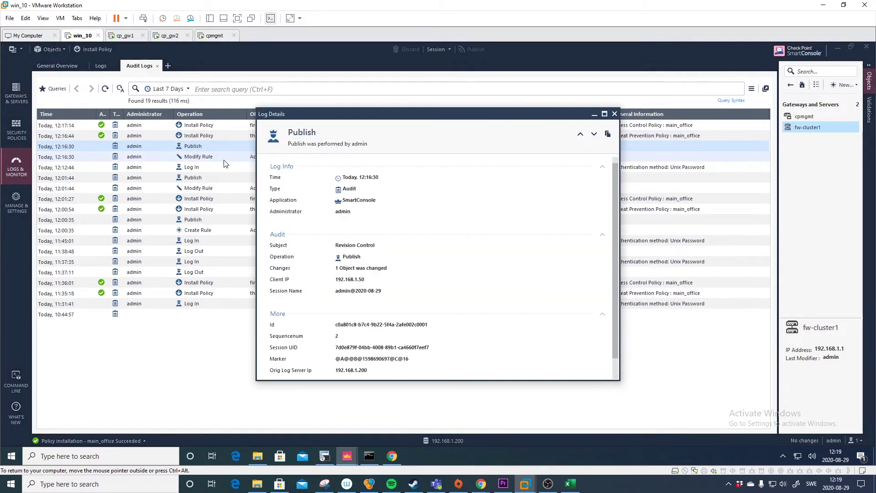
scroll(418, 241, down, 1)
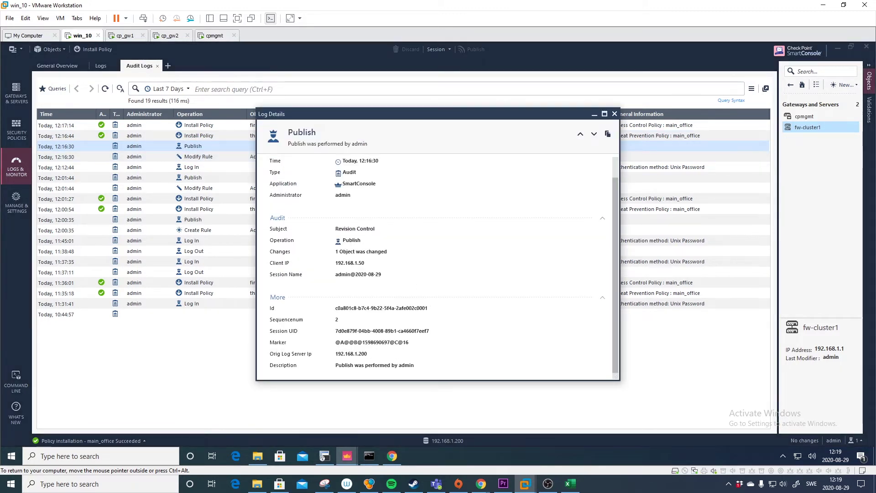
scroll(436, 267, up, 1)
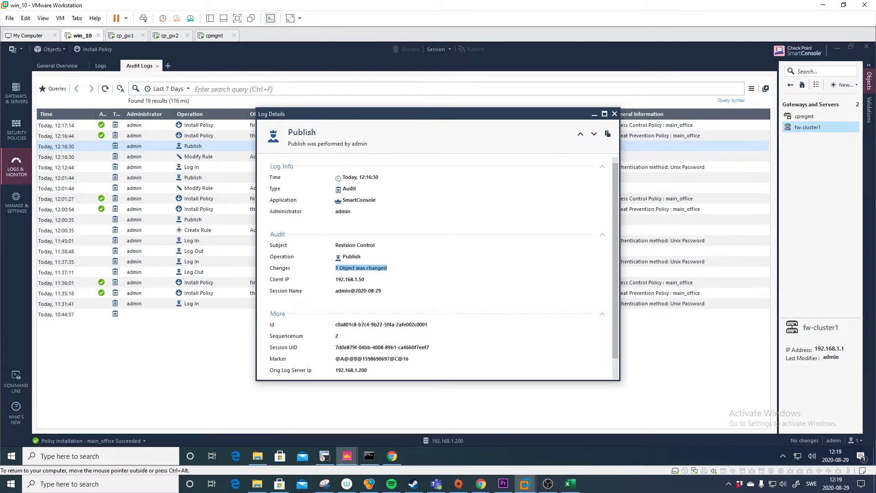
click(615, 114)
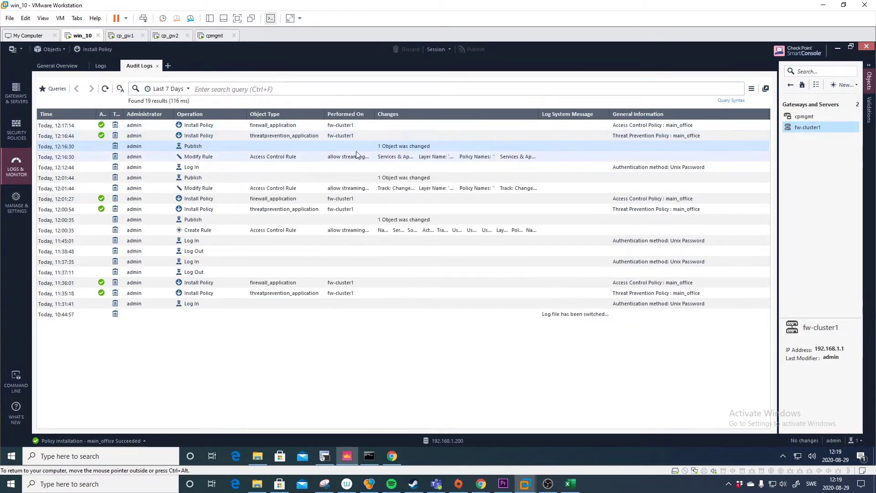
click(220, 136)
click(207, 125)
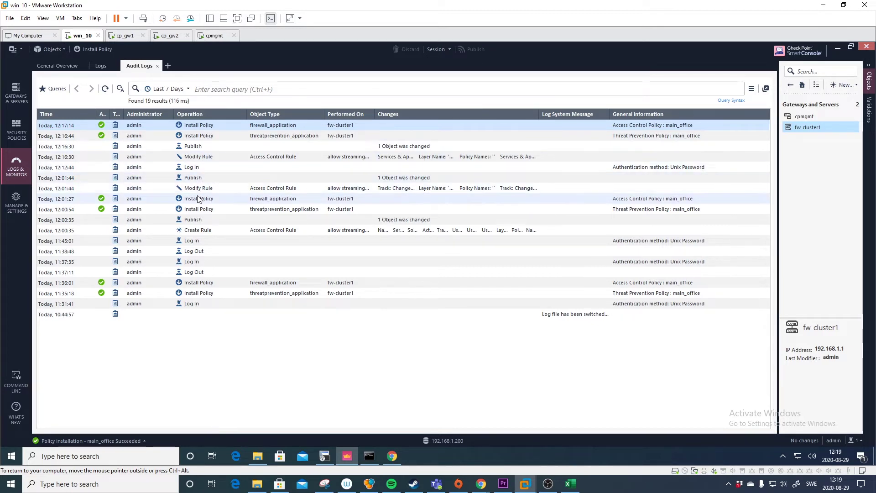
click(198, 198)
click(199, 139)
click(199, 196)
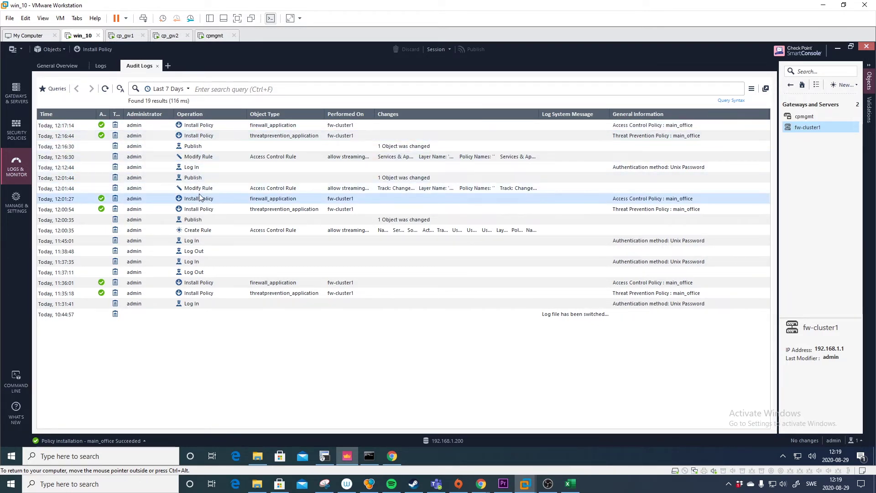
click(196, 138)
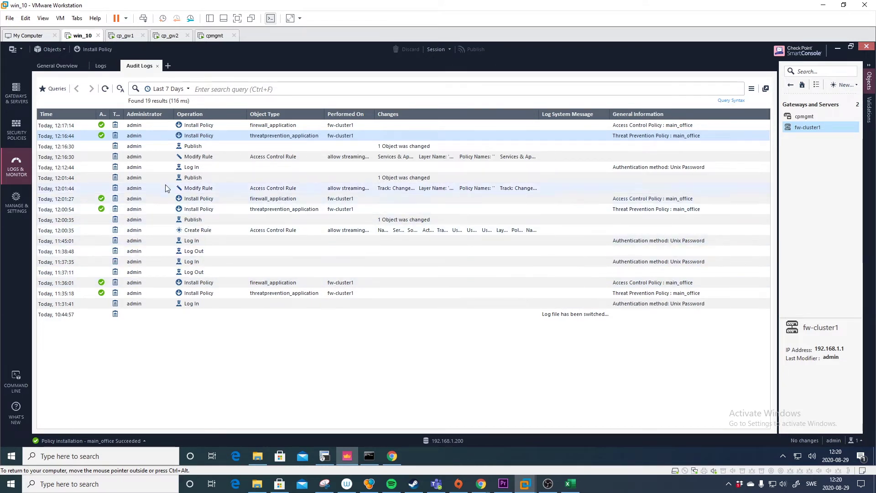
Untick Connected on cp_gw1's Network Adapter 4, apply, and switch back to win_10.
click(19, 37)
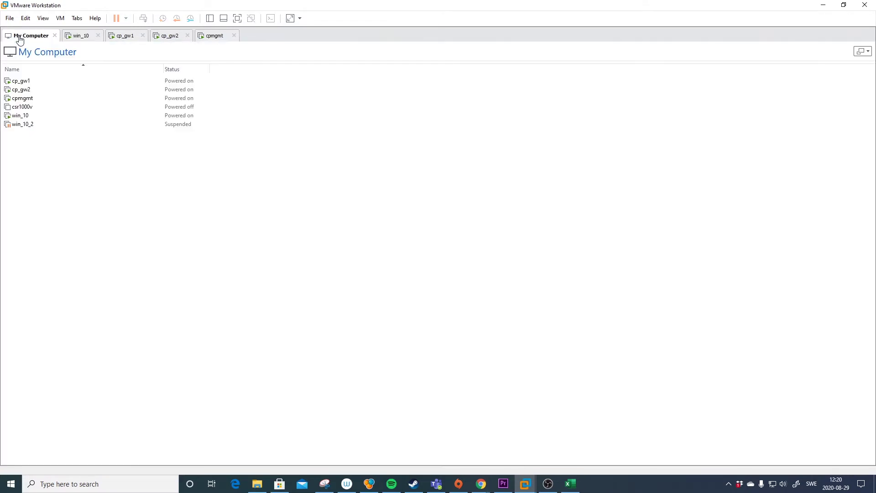
click(21, 82)
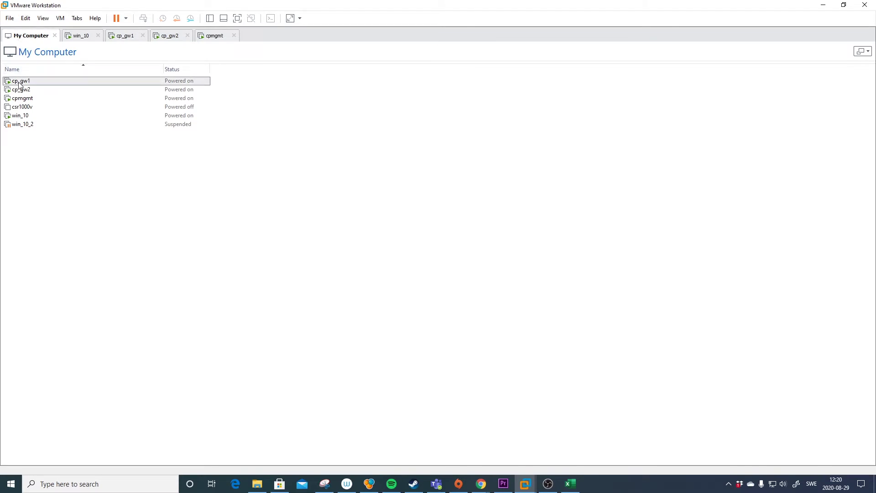
right_click(21, 81)
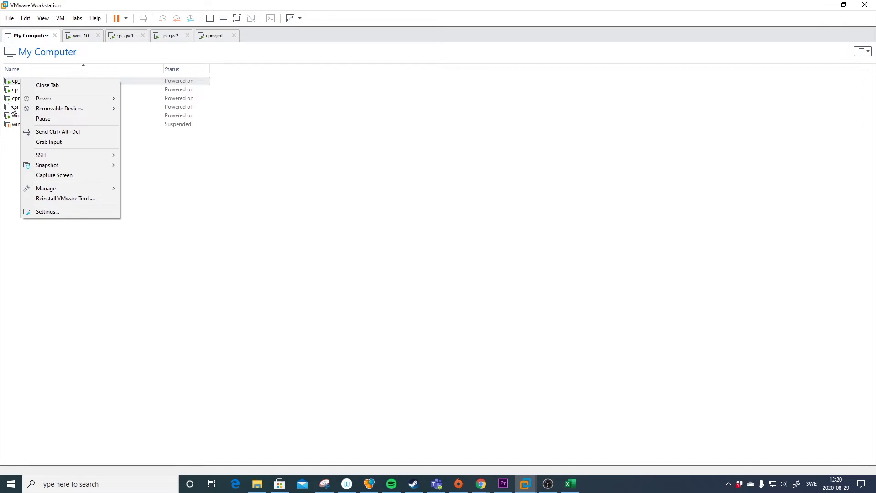
click(58, 213)
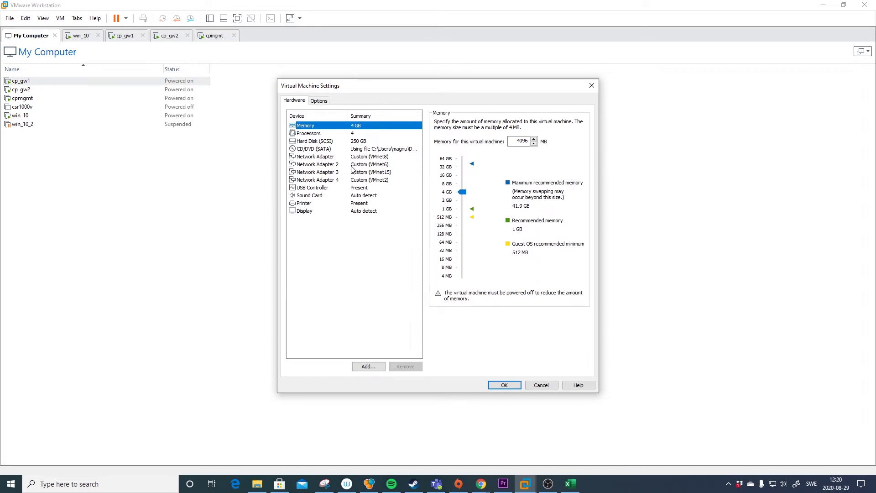
click(352, 165)
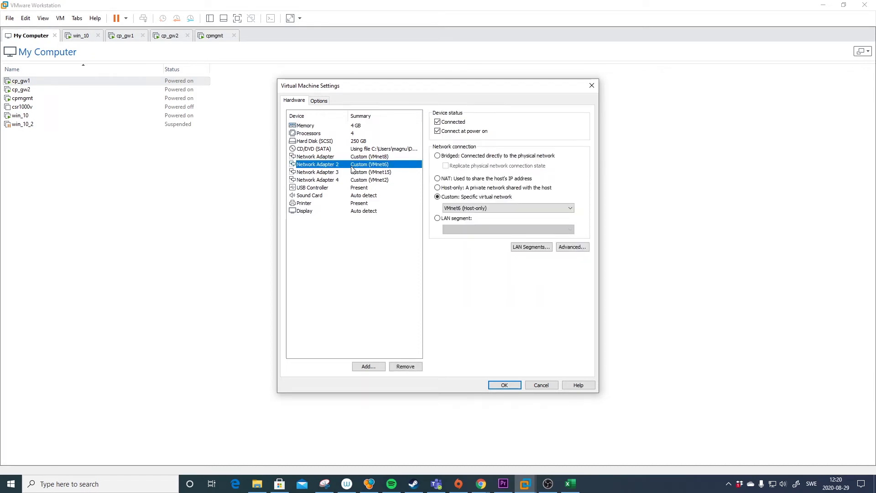
click(363, 180)
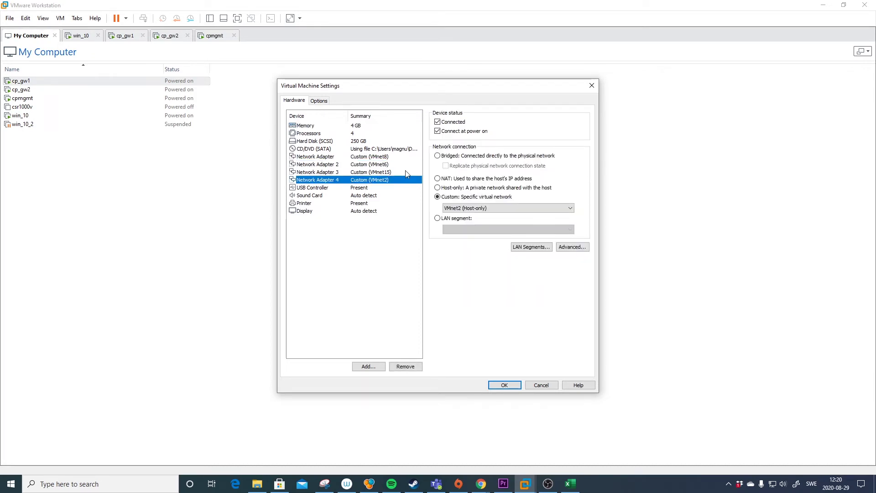
click(438, 122)
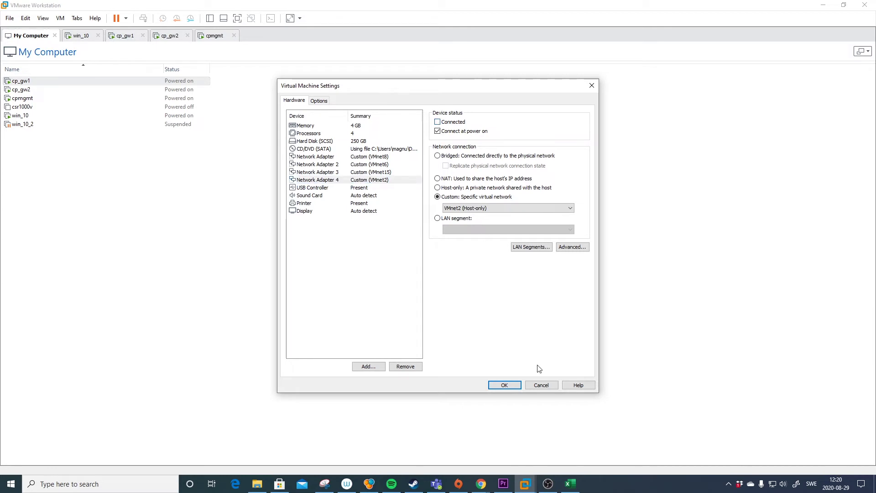
click(505, 385)
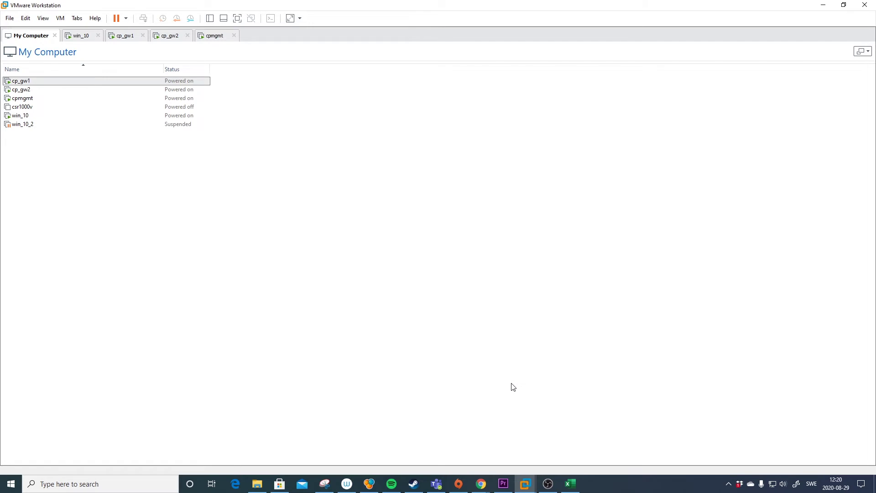
click(87, 38)
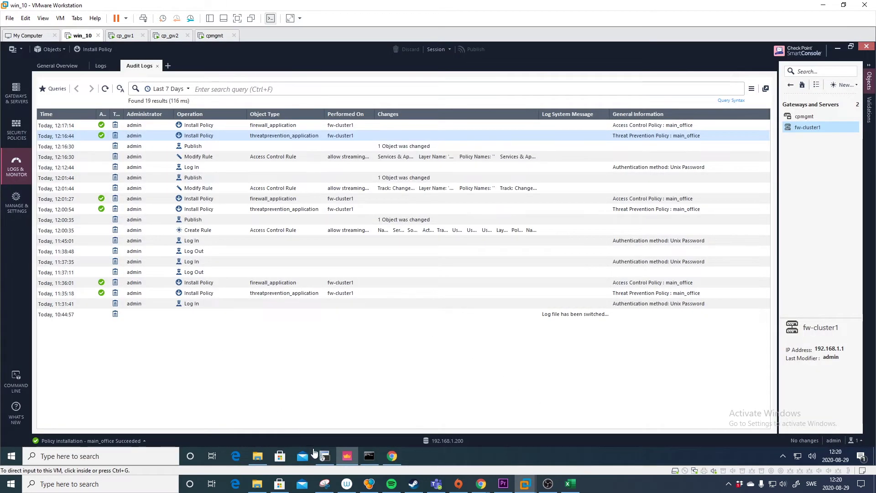
Launch SecureCRT 8.7 from the Windows 10 guest desktop to show its saved sessions.
click(11, 456)
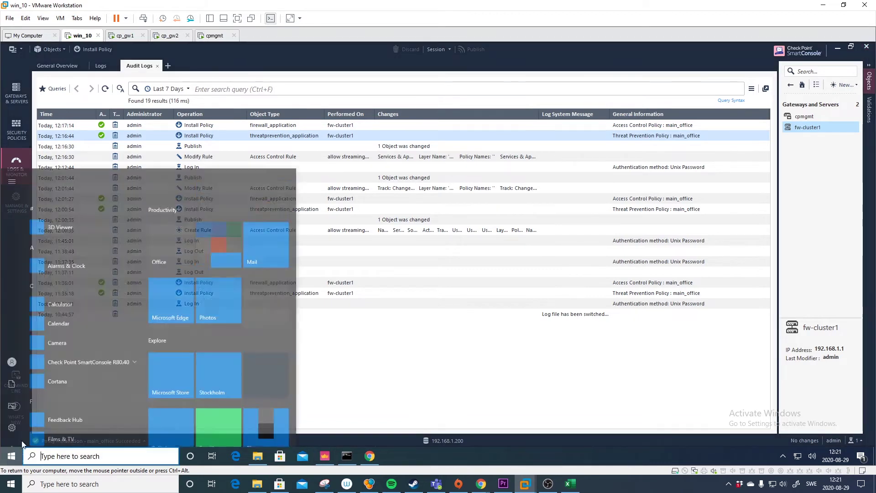
click(651, 394)
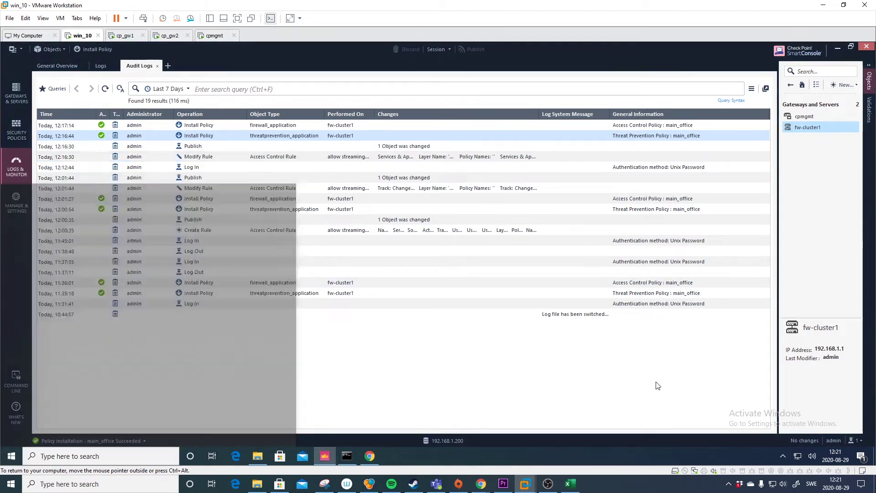
click(874, 455)
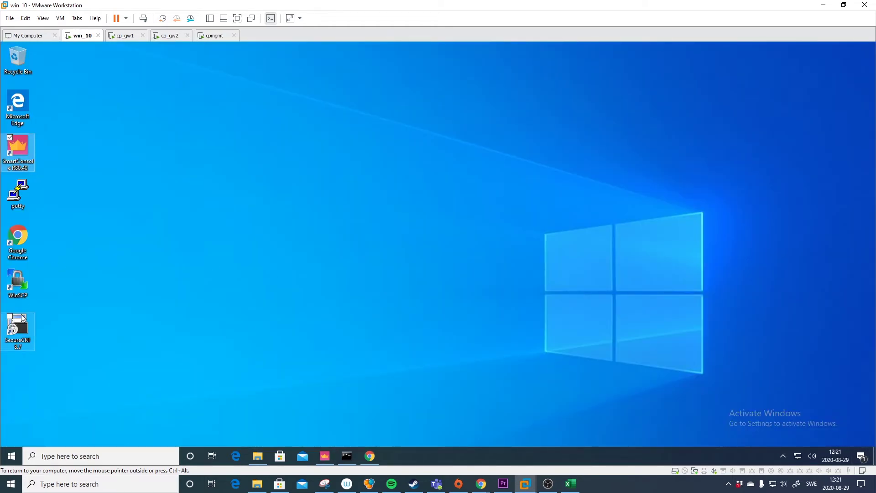
click(17, 329)
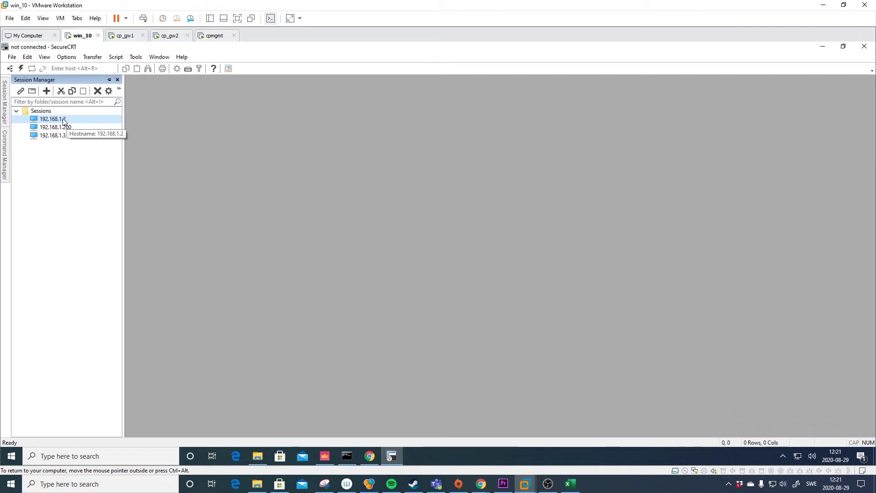
Open the 192.168.1.2 session and log in to cp_gw1 as admin with its password.
double_click(36, 119)
text(admin)
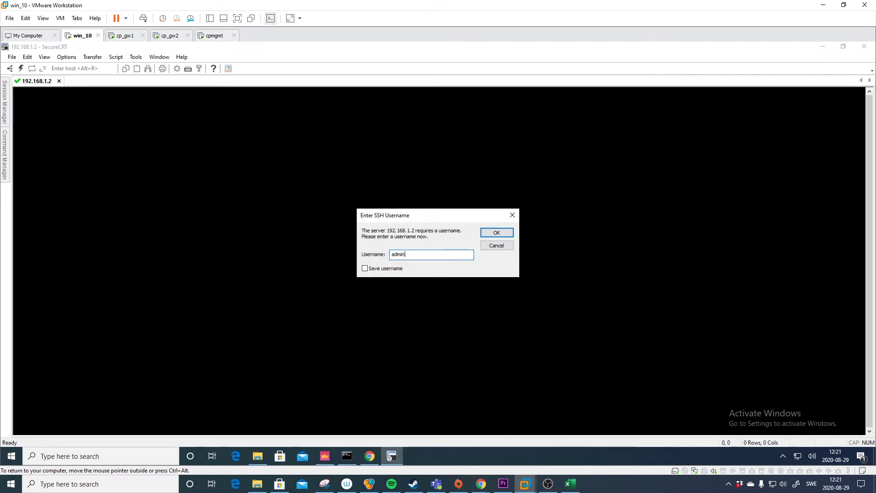
key(Return)
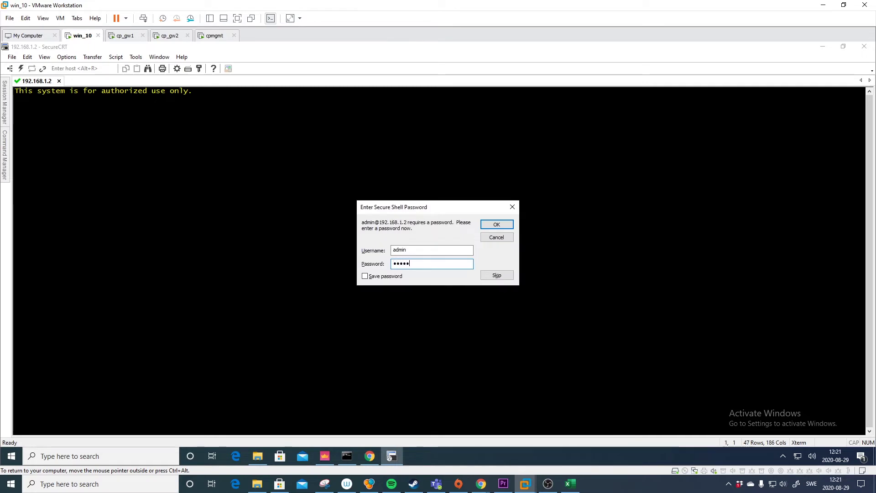
key(Return)
key(Return)
key(Return)
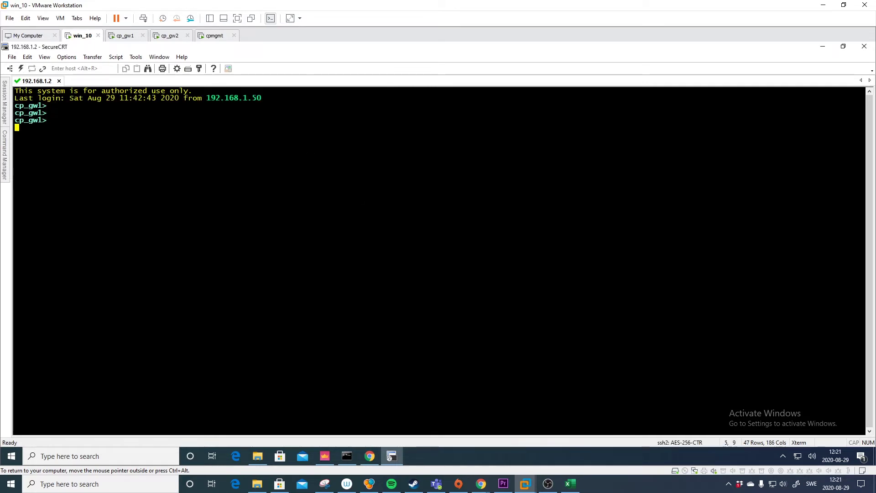
Switch to expert mode and begin typing tail -10 /var/log/me.
key(Return)
text(expert)
key(Return)
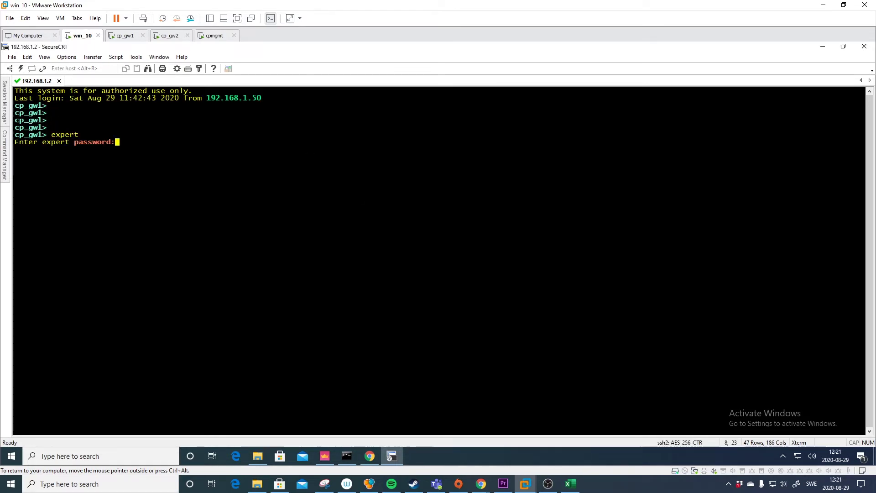
key(Return)
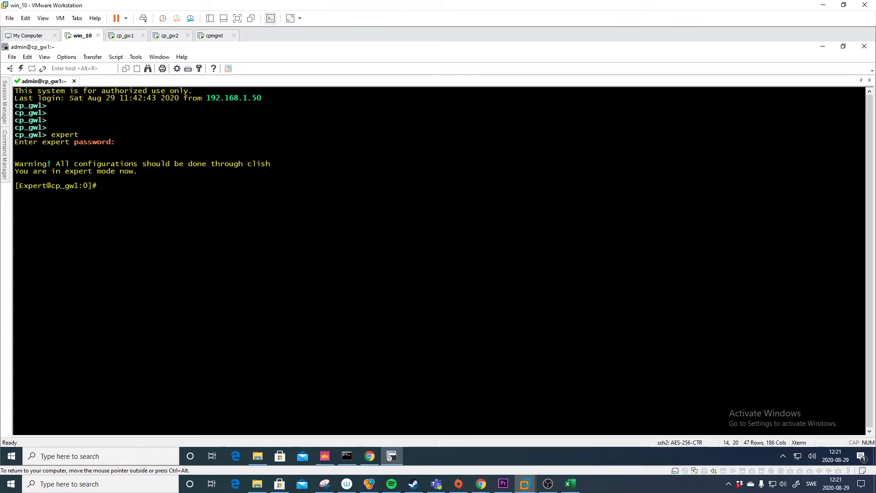
text(tail -10 /var/log/)
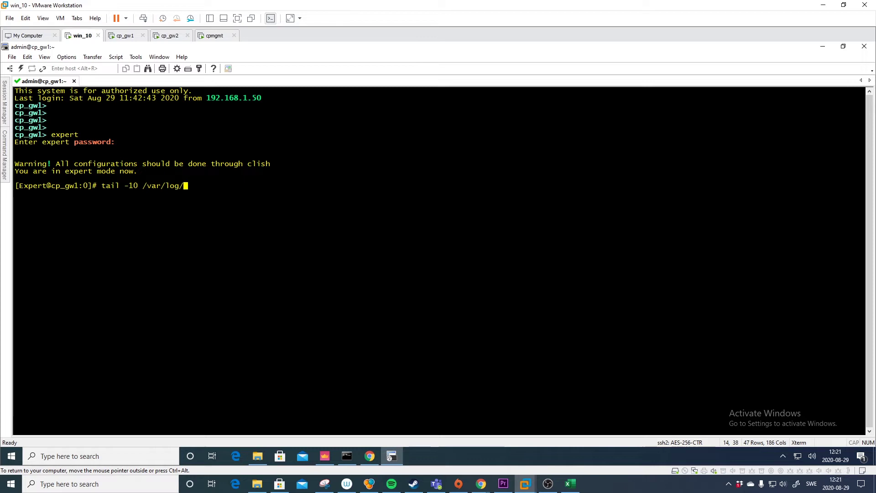
text(me)
Run tail -10 /var/log/messages and highlight the NIC Link is Down and ACTIVE(!) lines.
key(Tab)
key(Return)
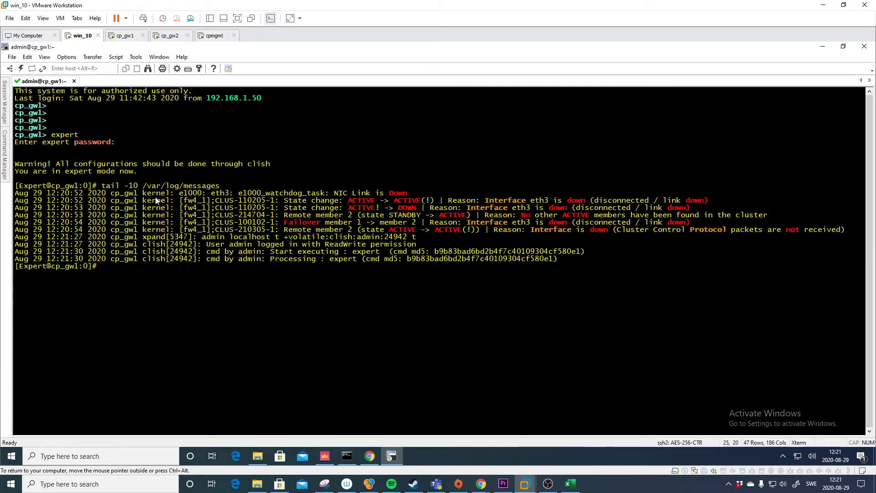
drag(17, 196, 408, 191)
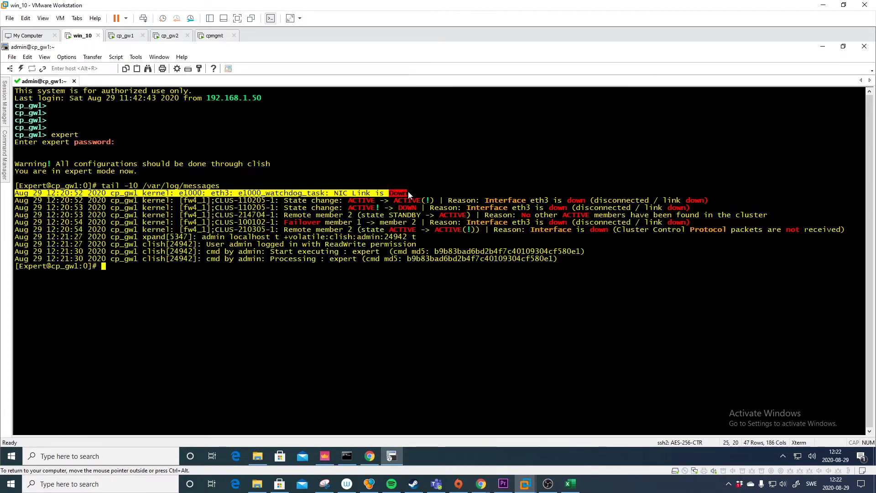
drag(17, 202, 423, 203)
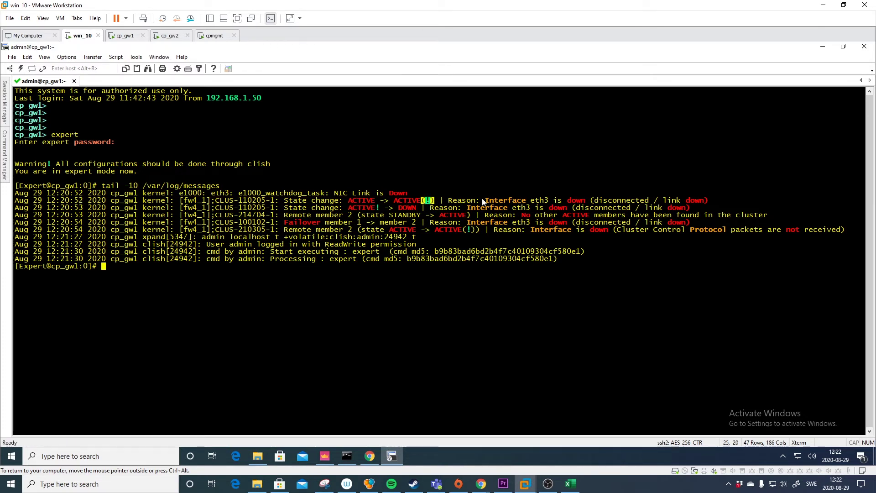
Highlight 'Interface eth3 is down', the ACTIVE! -> DOWN change and member 2's takeover.
drag(485, 201, 592, 201)
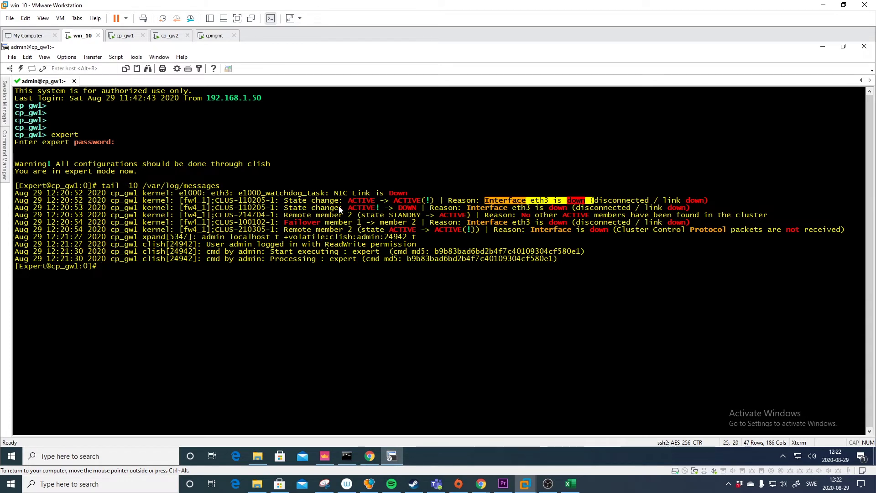
click(320, 210)
drag(280, 208, 695, 208)
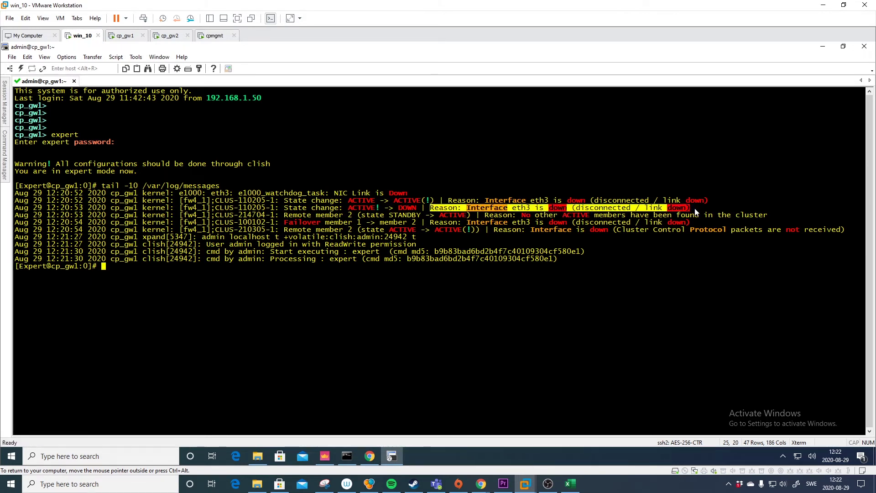
click(695, 208)
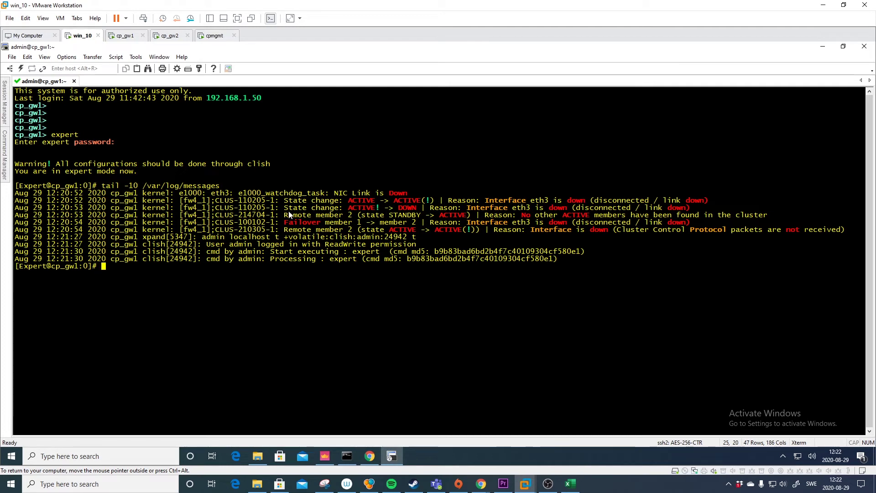
drag(285, 215, 469, 218)
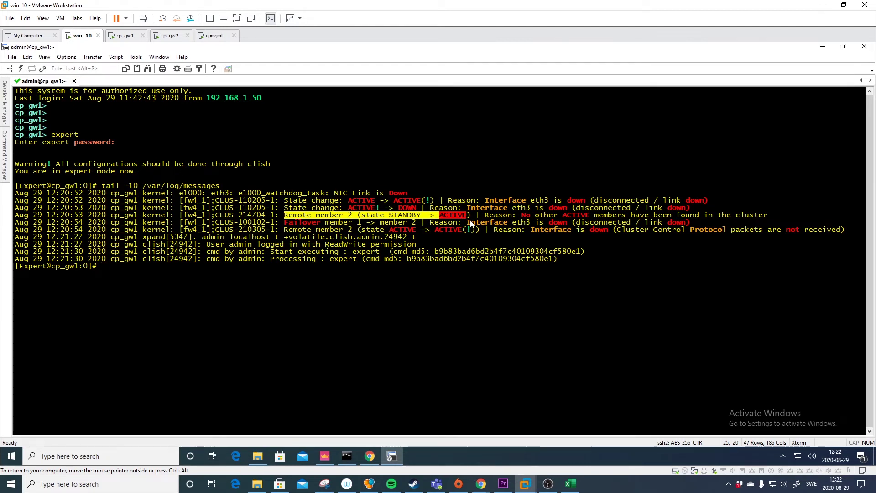
click(470, 221)
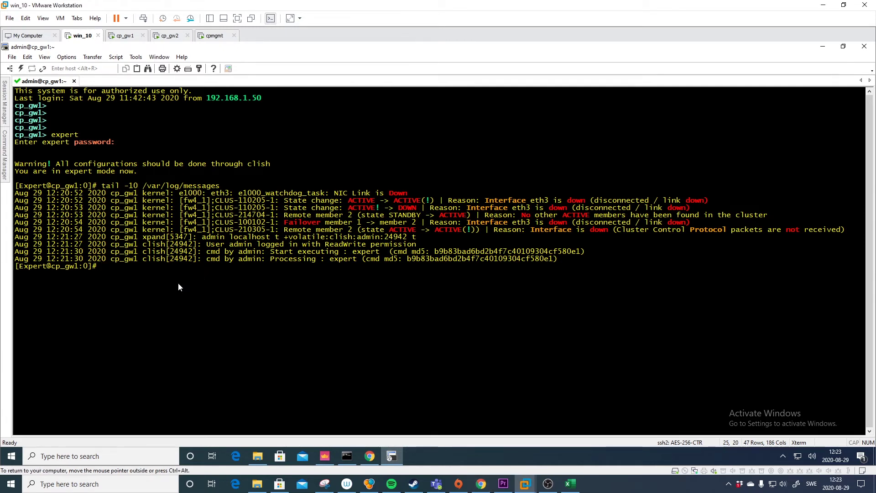
Run cpstat fw and highlight the policy name main_office and its install time.
text(cpstat fw)
key(Return)
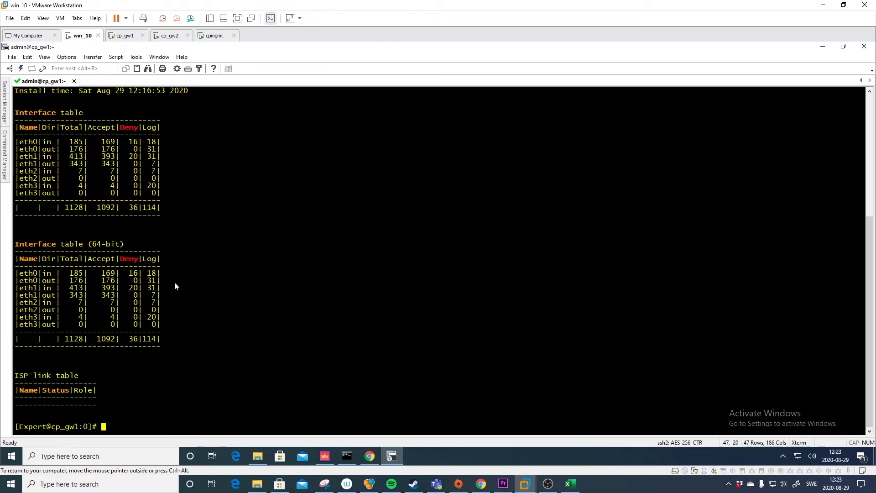
scroll(169, 281, up, 2)
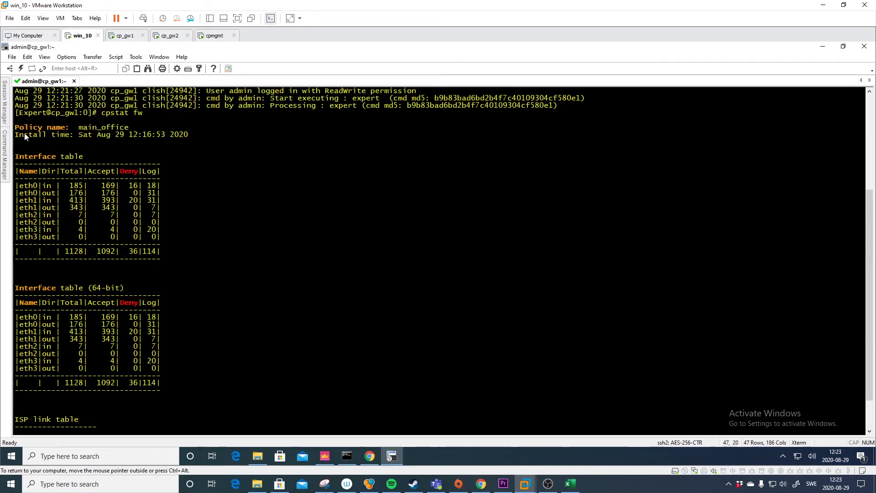
drag(15, 127, 166, 141)
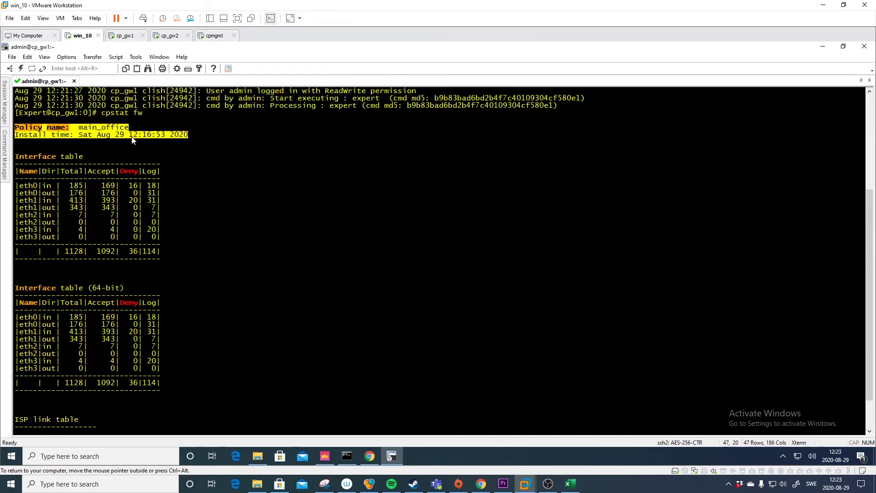
click(107, 130)
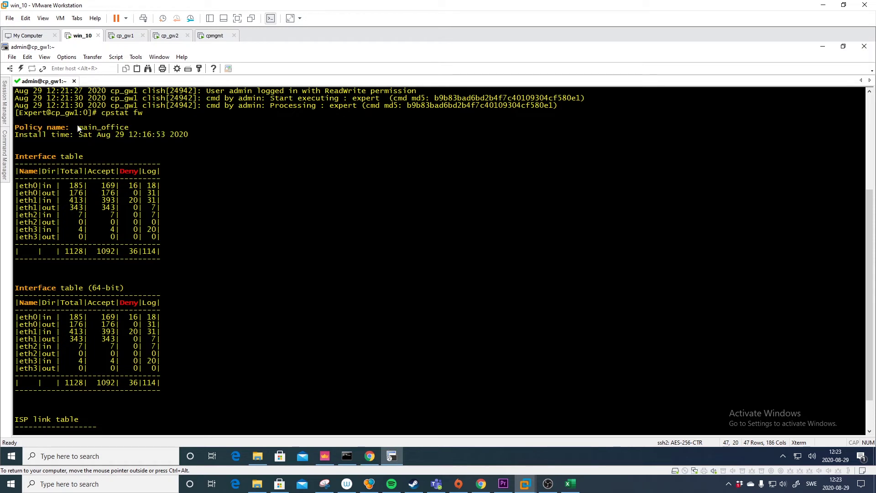
drag(78, 128, 108, 124)
double_click(108, 127)
click(160, 180)
Highlight the cluster state change log lines, then return to the cpstat fw output.
scroll(72, 197, down, 2)
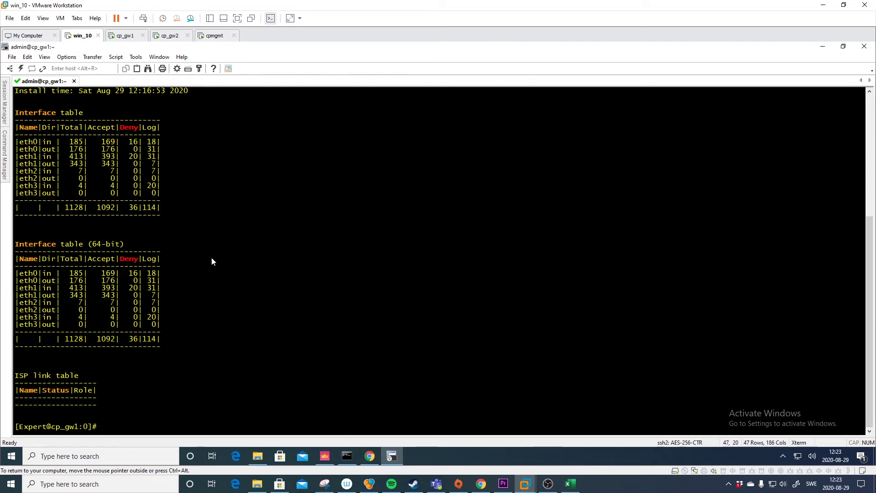
scroll(212, 257, up, 9)
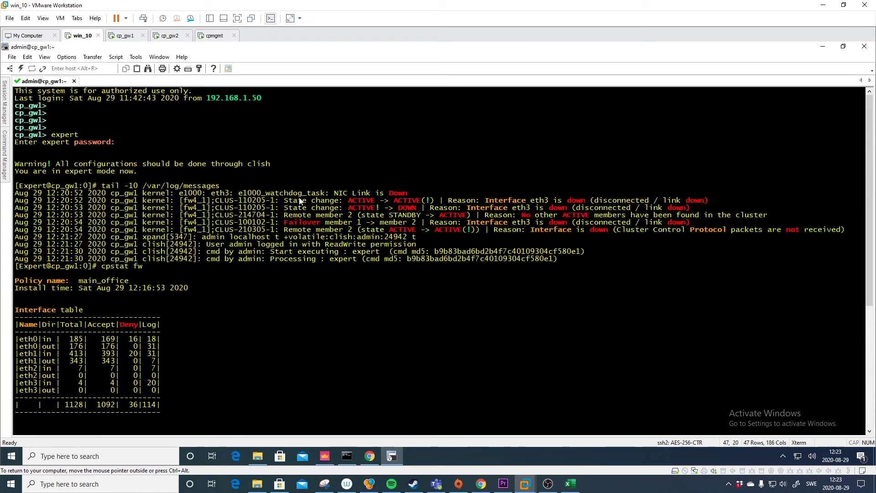
drag(284, 200, 729, 210)
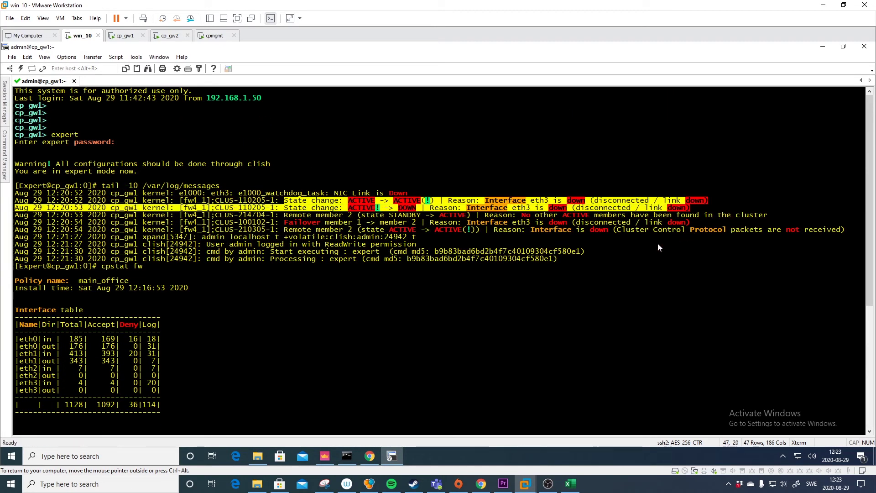
click(386, 302)
scroll(387, 301, down, 9)
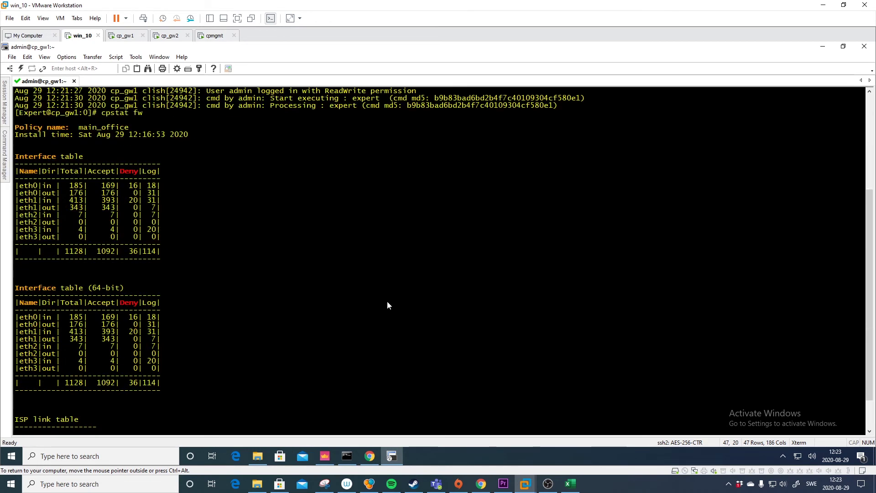
Run cphaprob stat and highlight cp_gw1 and cp_gw2's ACTIVE(!) state.
text(cpha)
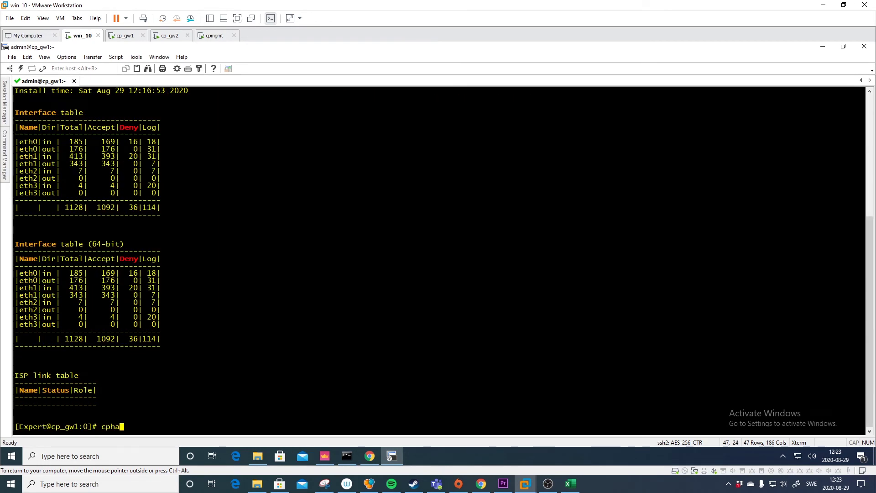
text(prob stat)
key(Return)
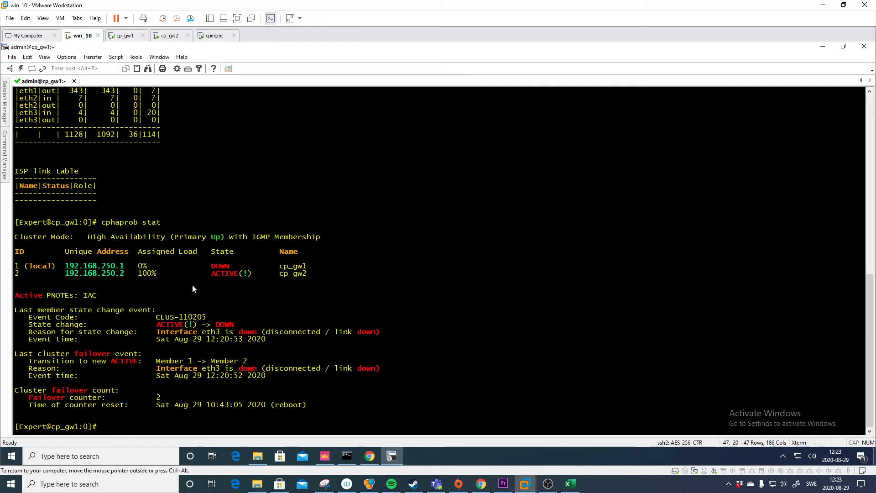
drag(306, 265, 278, 266)
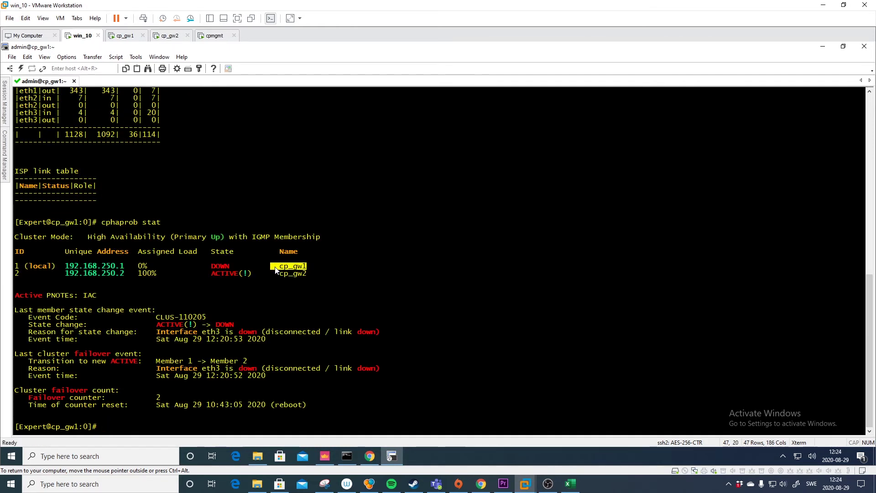
click(250, 296)
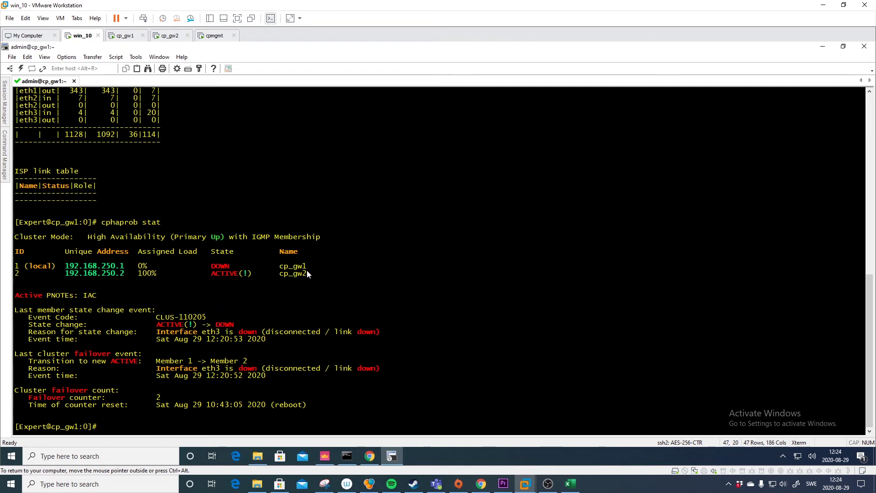
drag(306, 272, 212, 274)
click(236, 288)
Highlight the eth3 down reason for the cluster state change.
drag(157, 332, 395, 333)
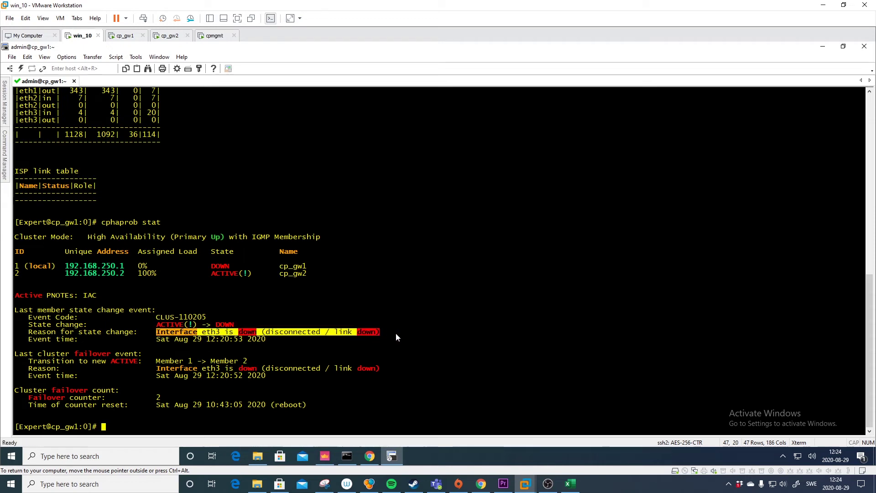
scroll(401, 331, up, 12)
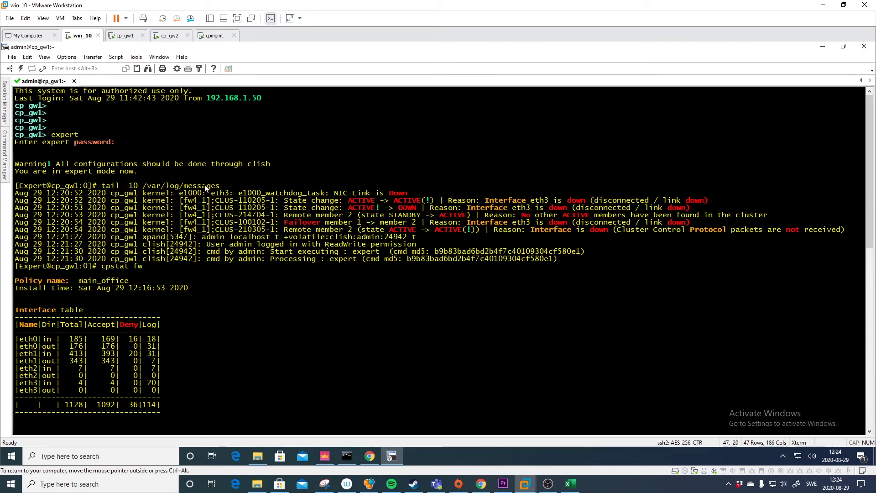
scroll(333, 292, down, 12)
scroll(338, 302, down, 1)
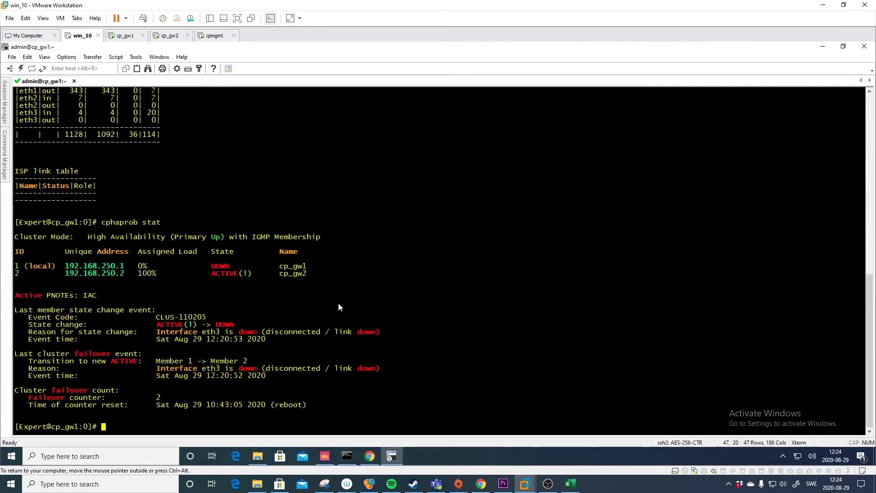
Print /var/log/messages with cat, then rerun it piped to a misspelled grep dowm.
text(cat /var/log/messages)
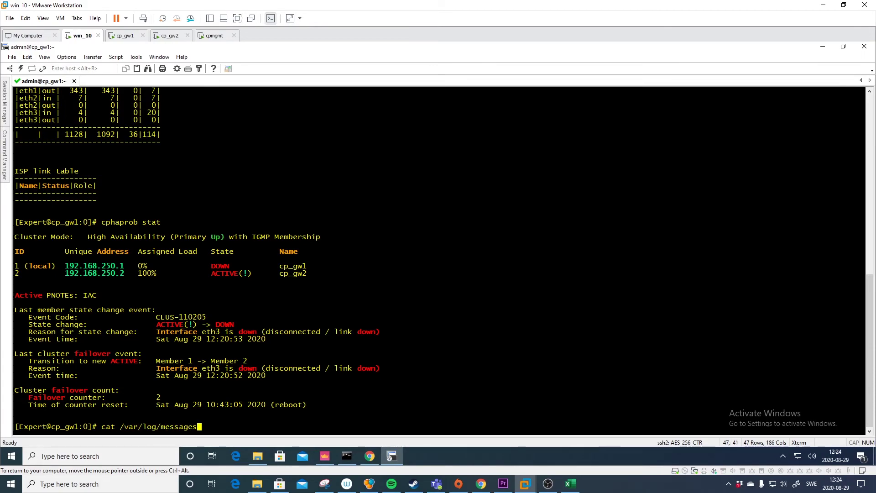
key(Return)
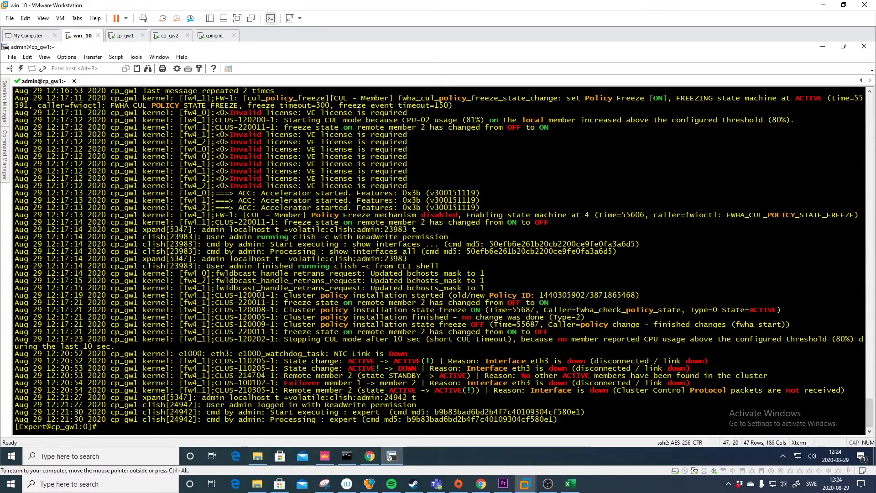
key(Up)
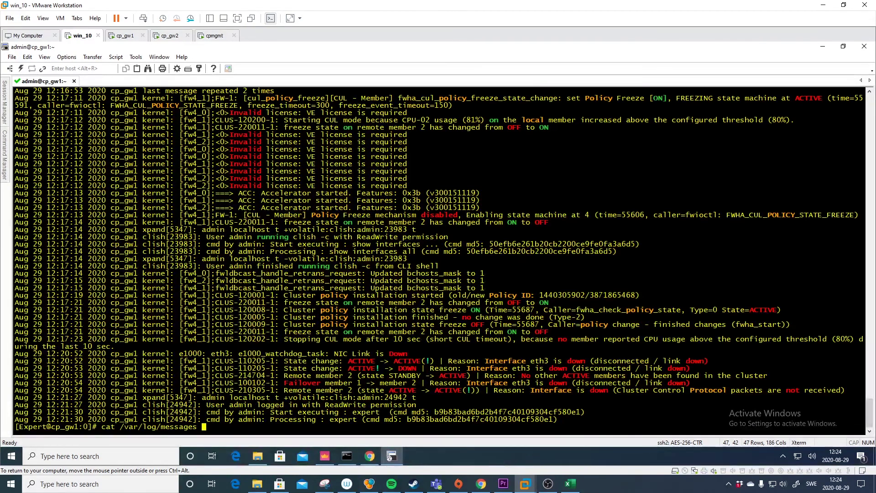
text(| grep )
text(dowm)
key(Return)
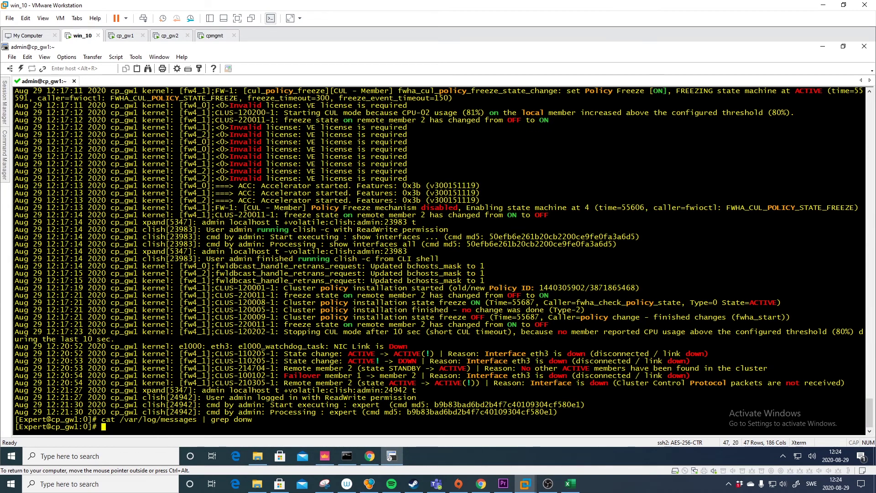
Correct the filter to grep down and highlight a matched down entry.
key(Up)
key(BackSpace)
text(wn)
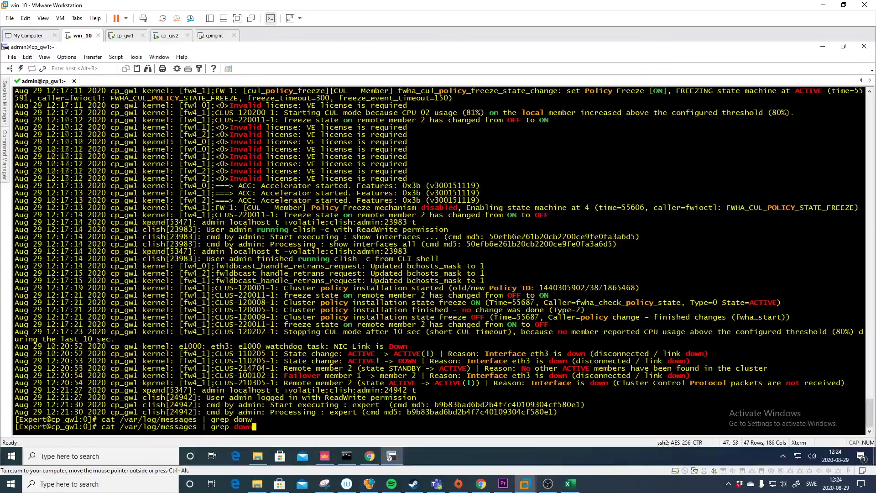
key(Return)
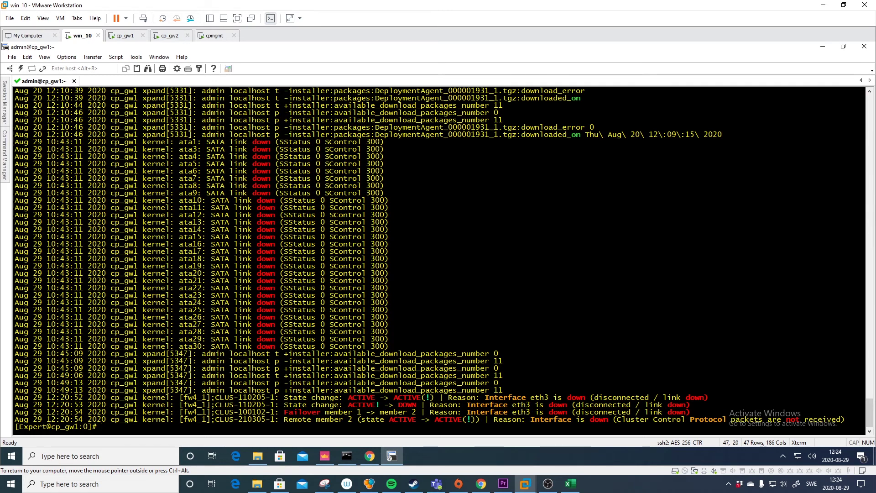
scroll(409, 185, up, 1)
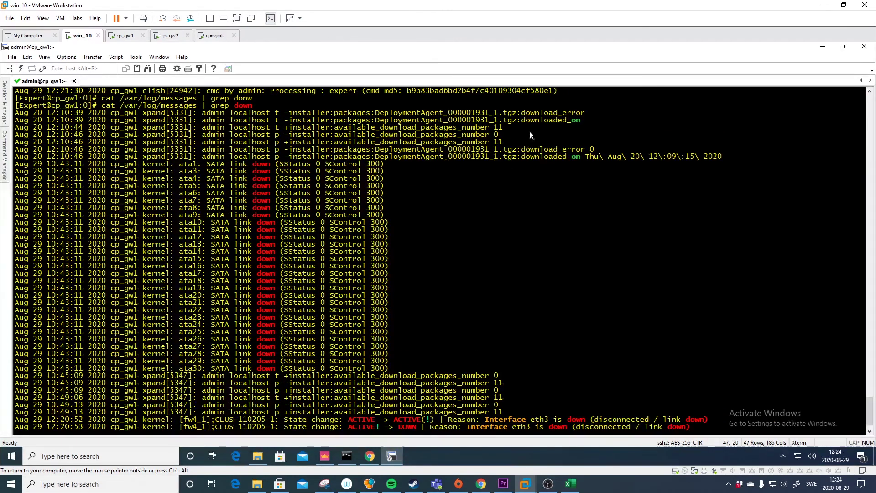
drag(523, 114, 537, 115)
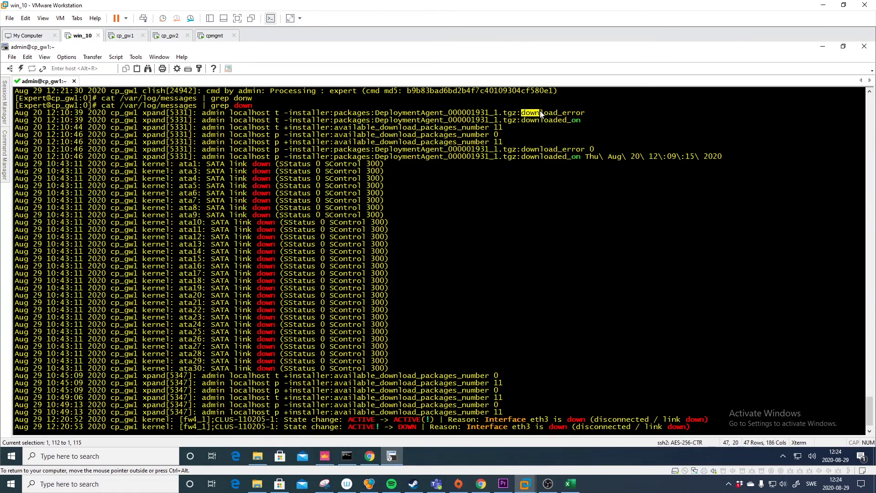
scroll(400, 242, down, 1)
Change the filter to grep eth3 and highlight the eth3 log entries.
key(Up)
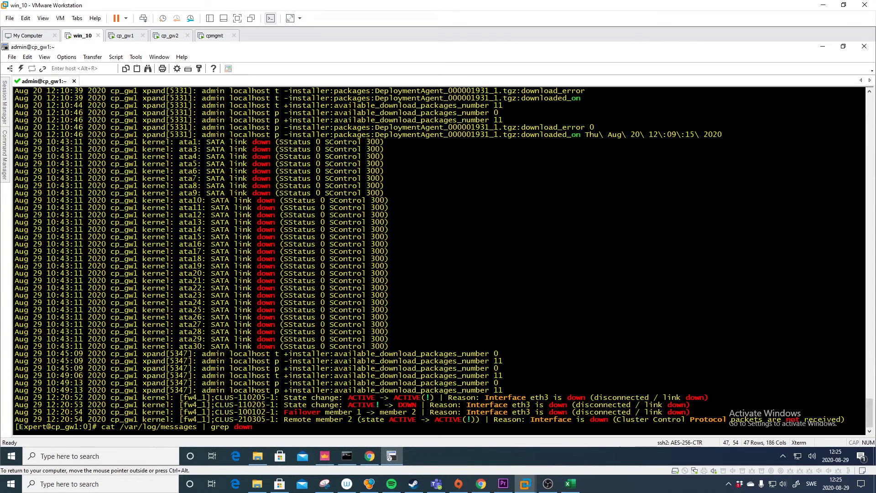
key(BackSpace)
key(BackSpace)
key(BackSpace)
key(BackSpace)
key(BackSpace)
text(eth3)
key(Return)
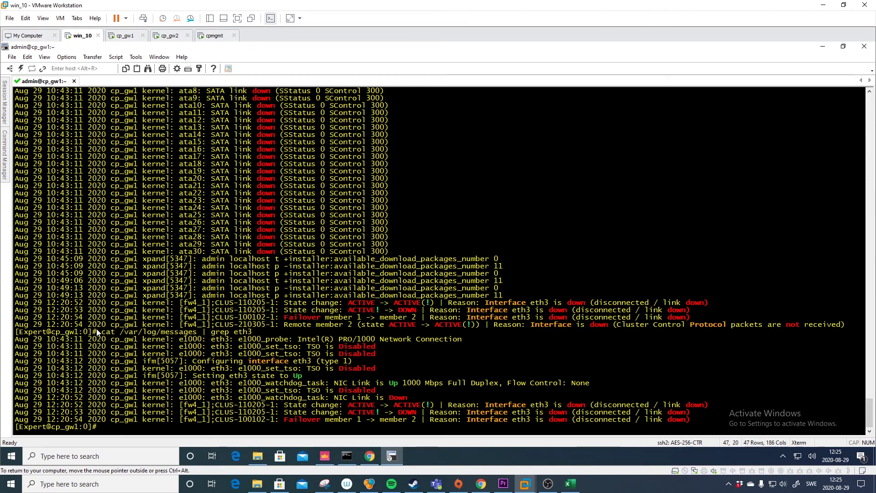
drag(16, 332, 149, 428)
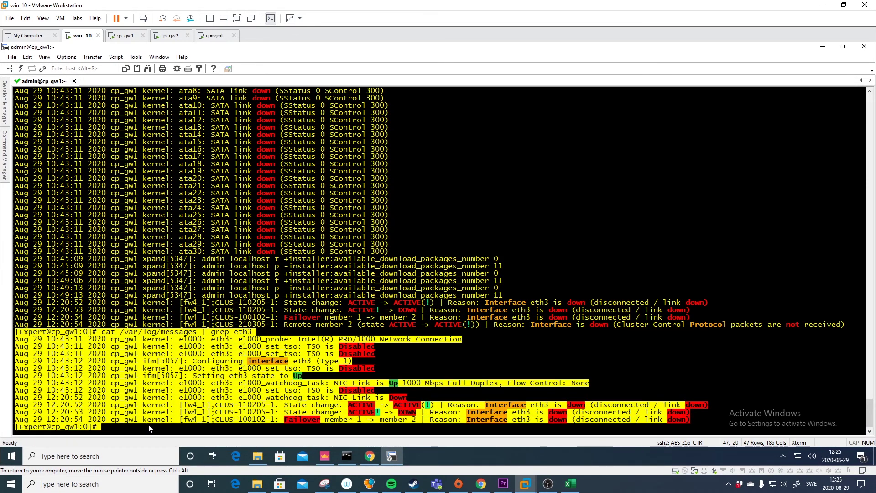
click(148, 424)
Clear the terminal, rerun the grep eth3 search, and type tail -20 /var/log/messages.
text(clear)
key(Return)
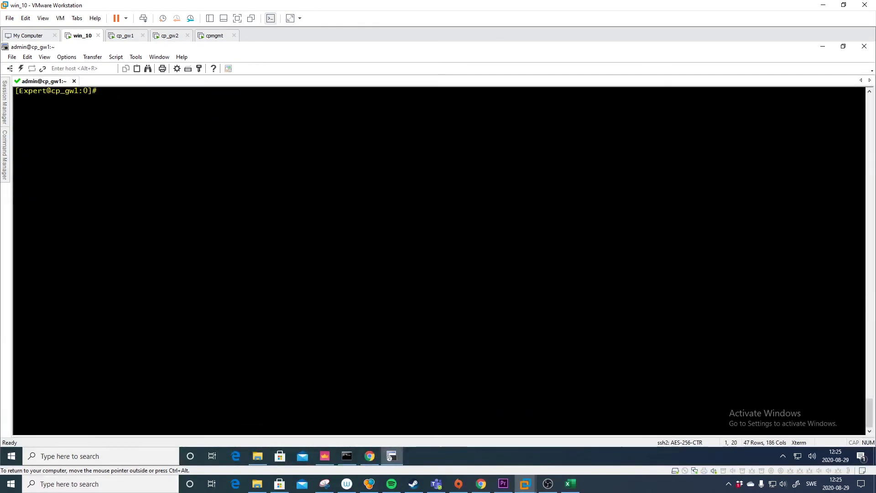
key(Up)
key(Up)
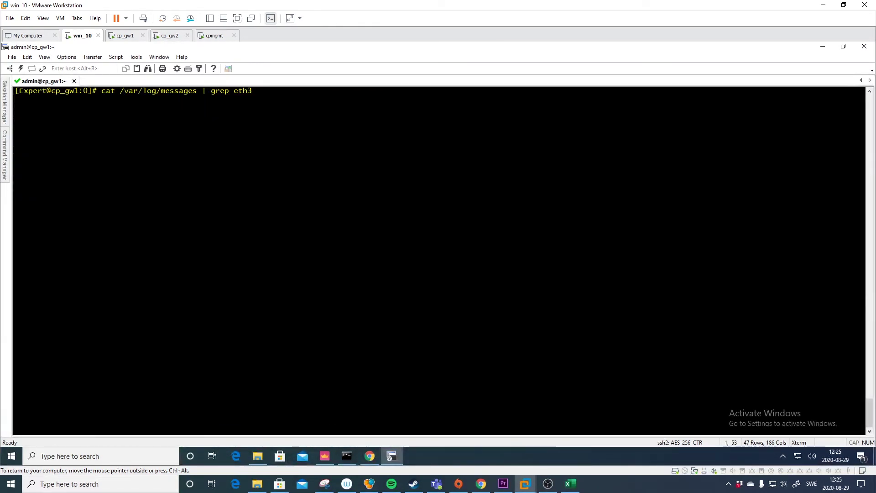
key(Return)
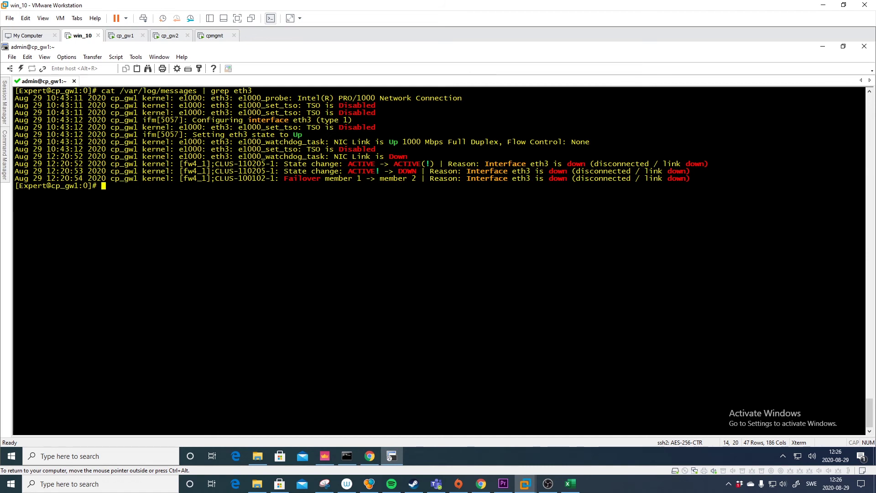
text(tail -20 /var/log/messages)
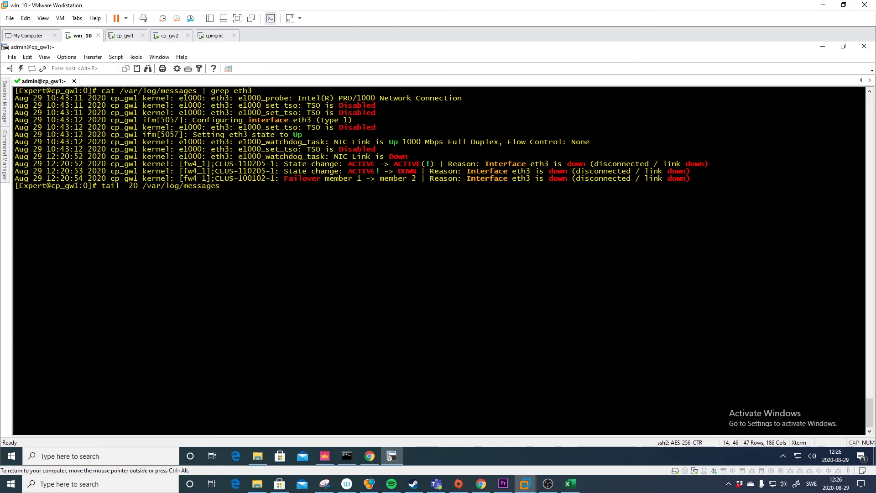
Run tail -20 /var/log/messages and highlight the cluster policy installation line.
key(Return)
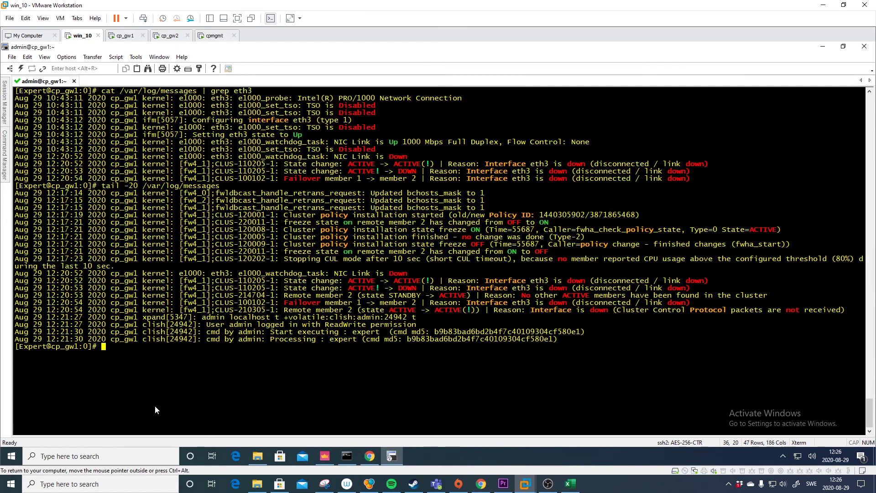
drag(286, 218, 664, 267)
click(665, 267)
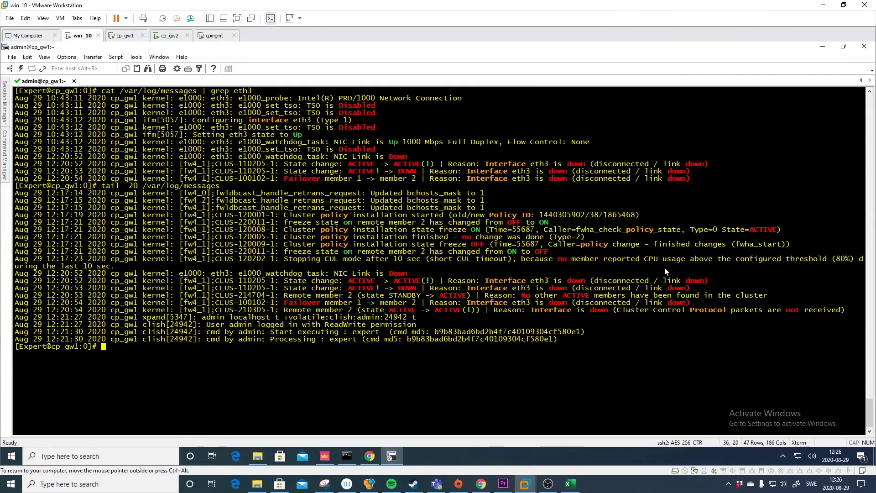